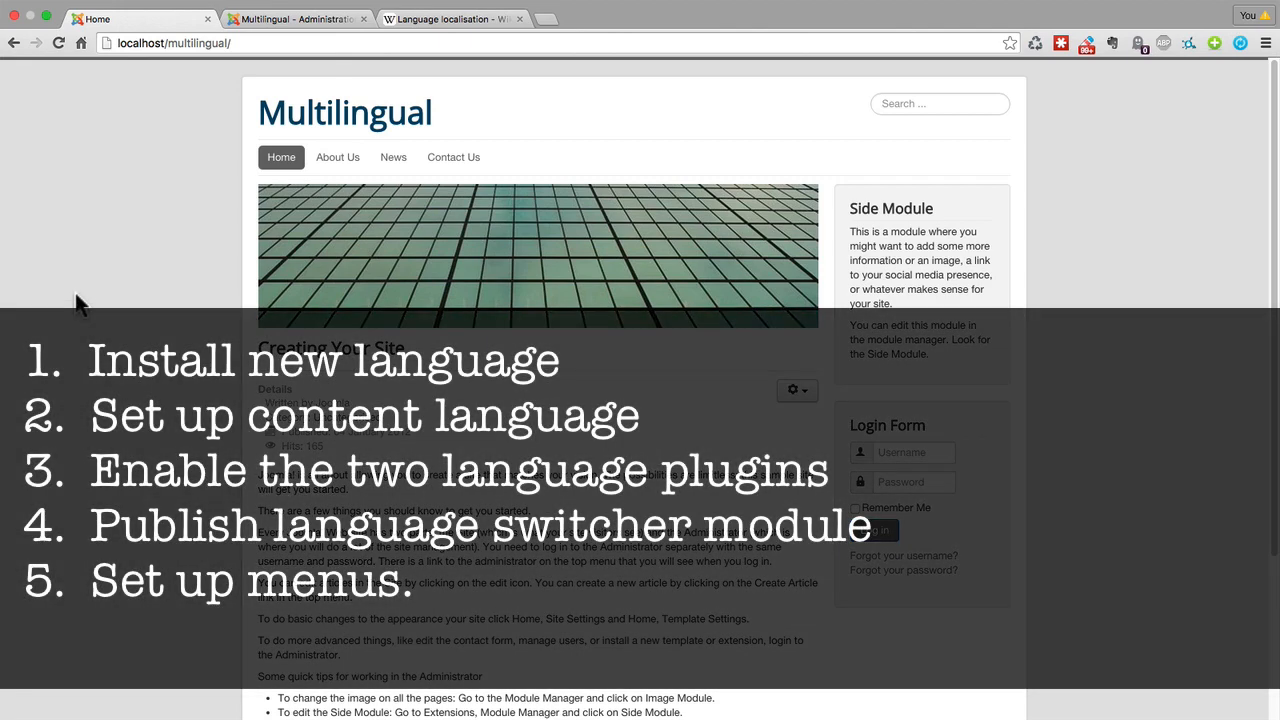
In the Joomla administrator, search the installable languages for "spanish" and install the Spanish language pack.
left_click(258, 22)
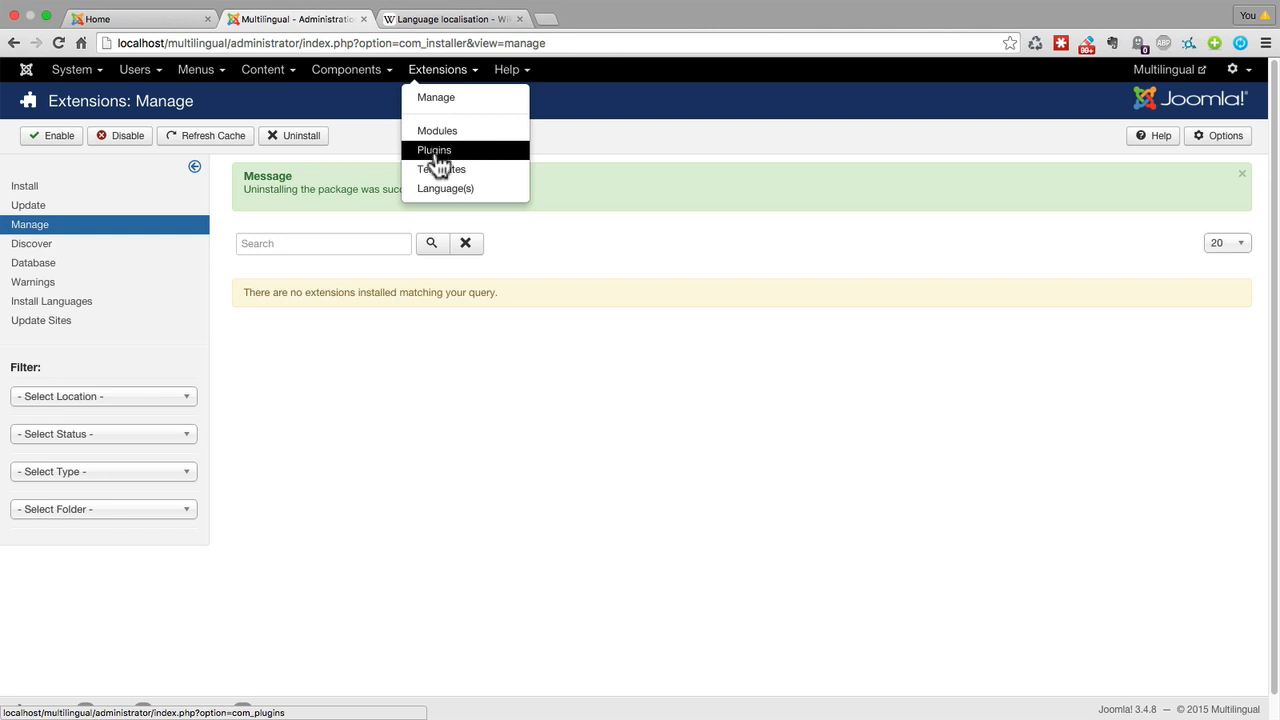
left_click(441, 190)
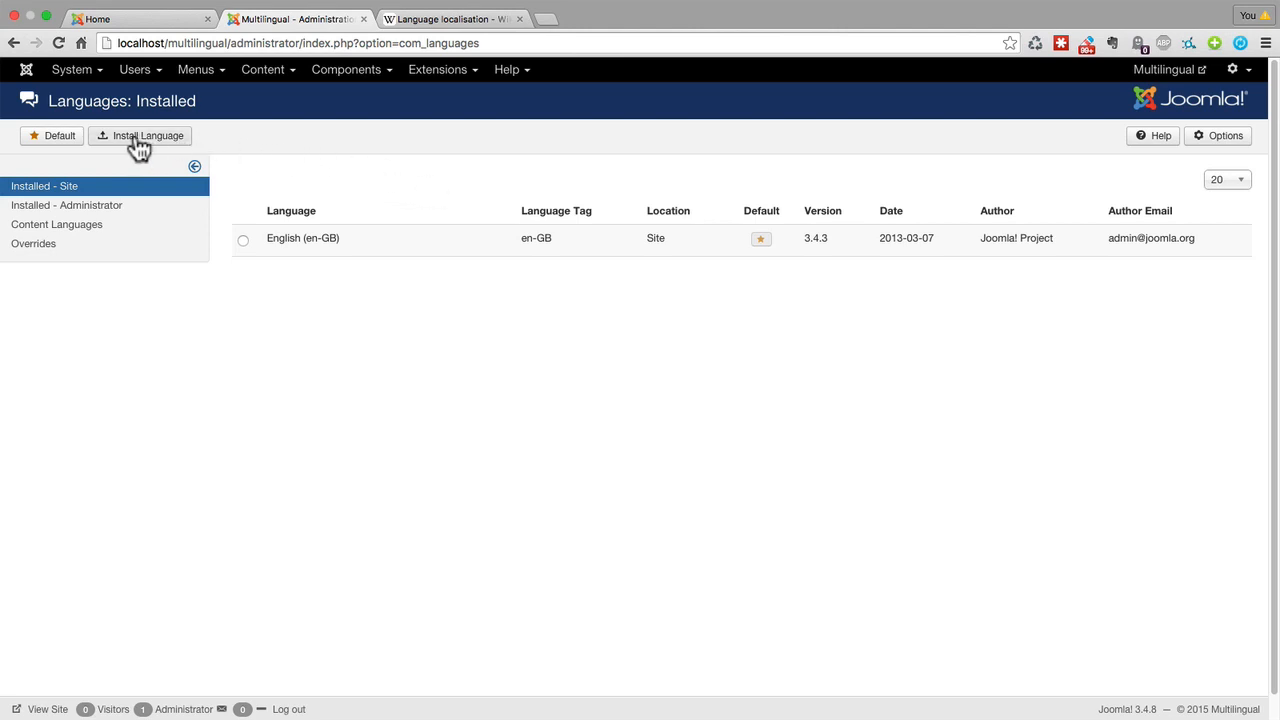
left_click(139, 140)
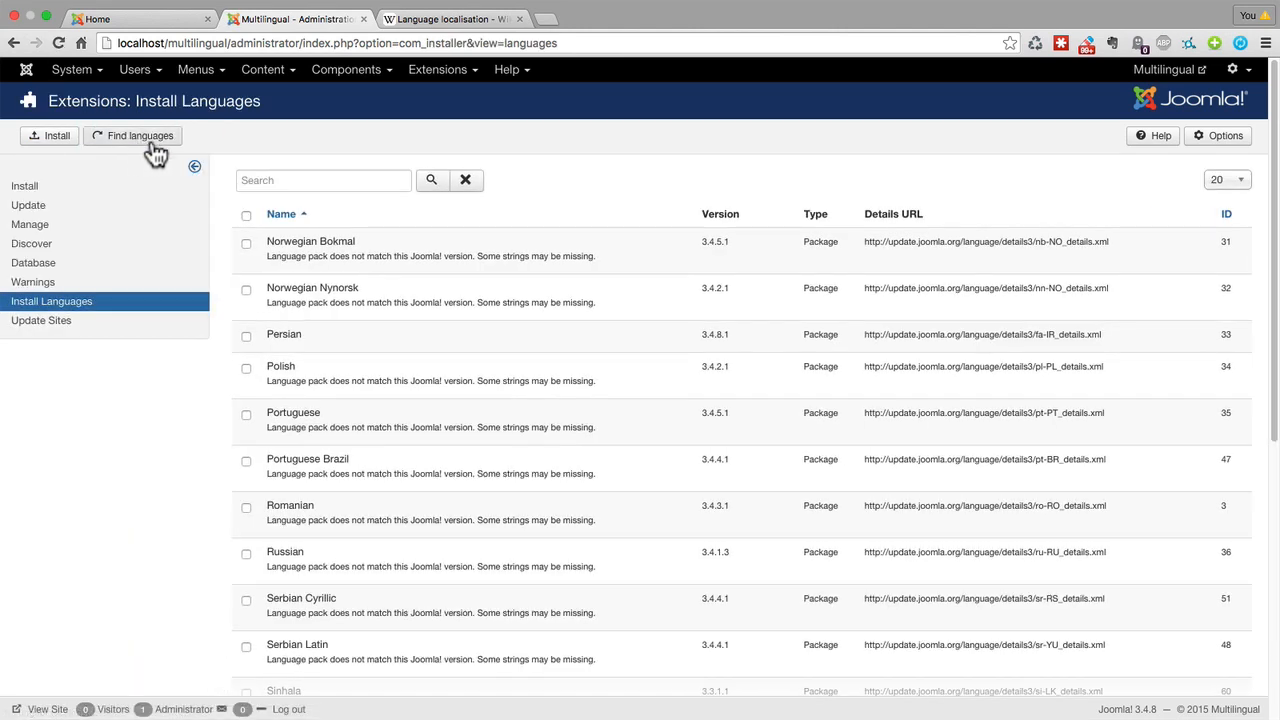
left_click(277, 180)
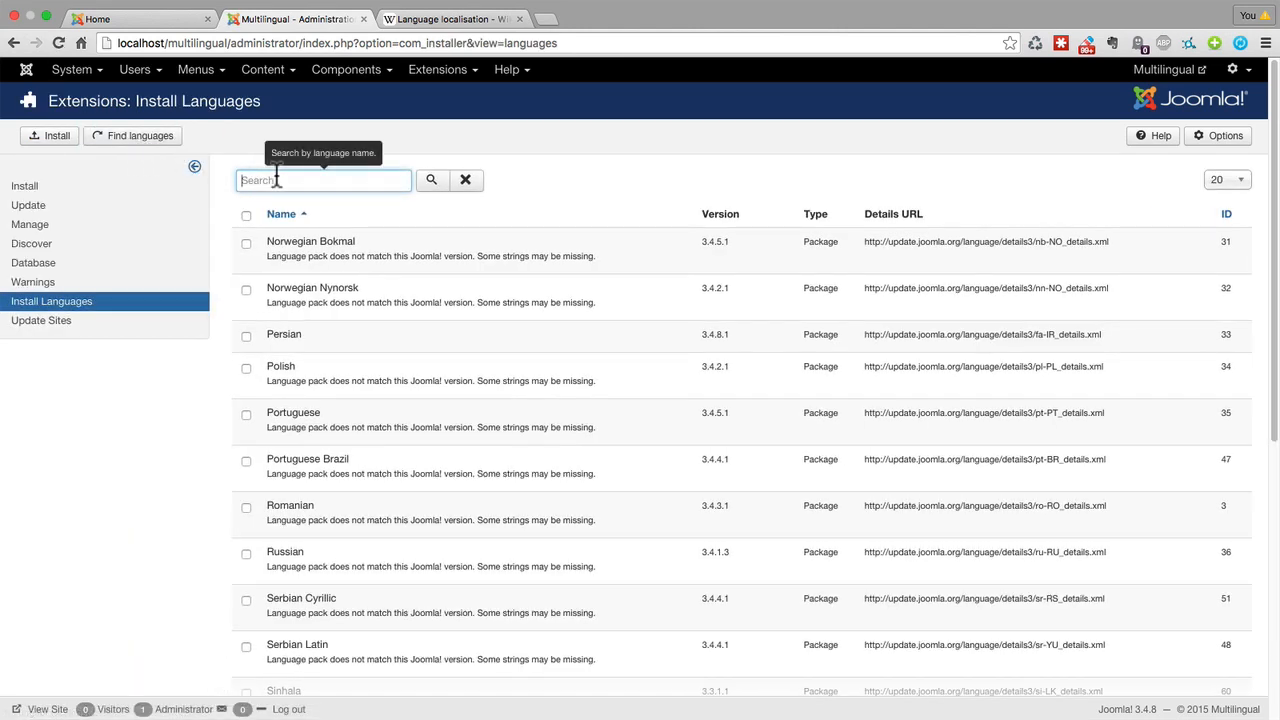
type("spanish")
key("Return")
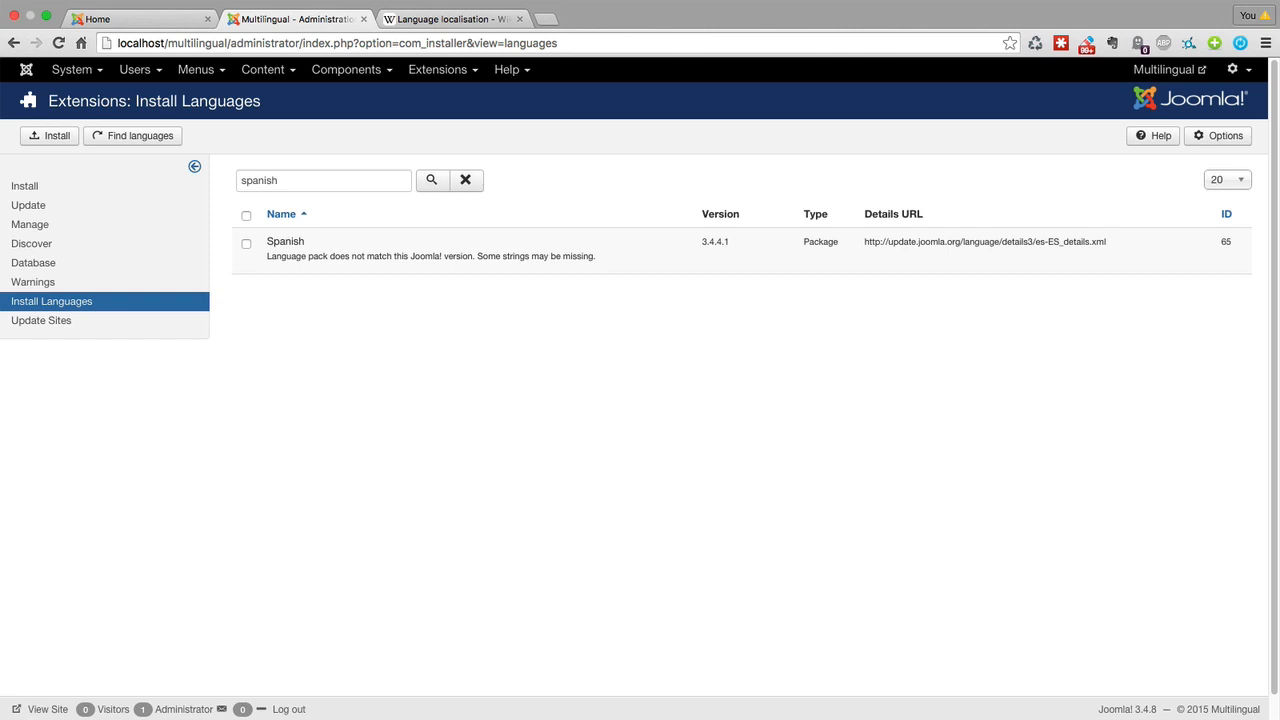
left_click(245, 245)
left_click(57, 140)
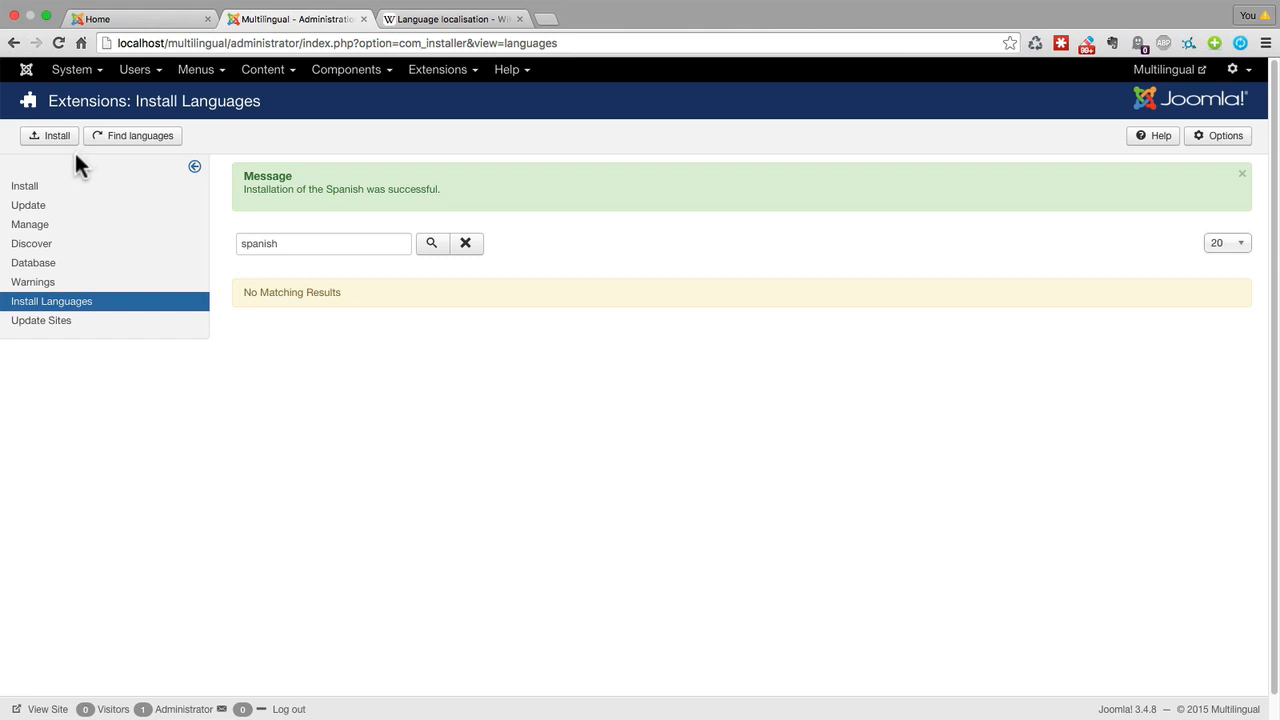
Create a new content language with the title Spanish and the native title Español.
left_click(428, 72)
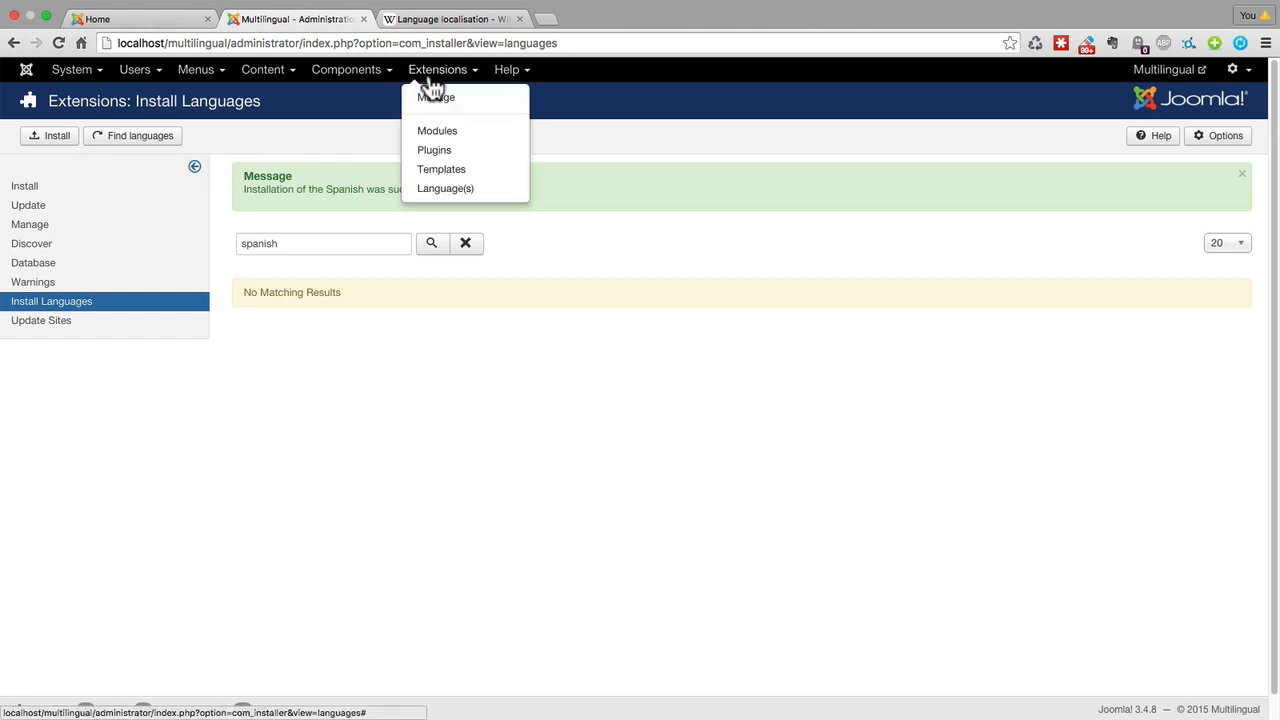
left_click(440, 190)
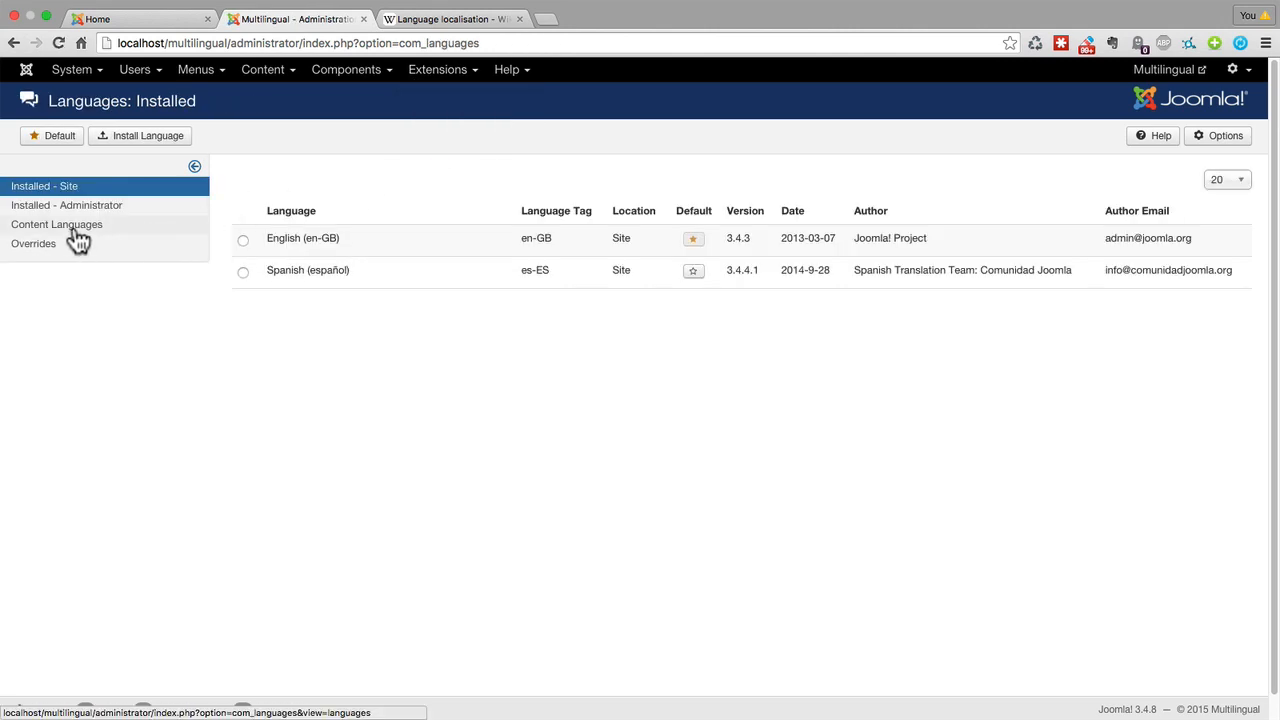
left_click(77, 238)
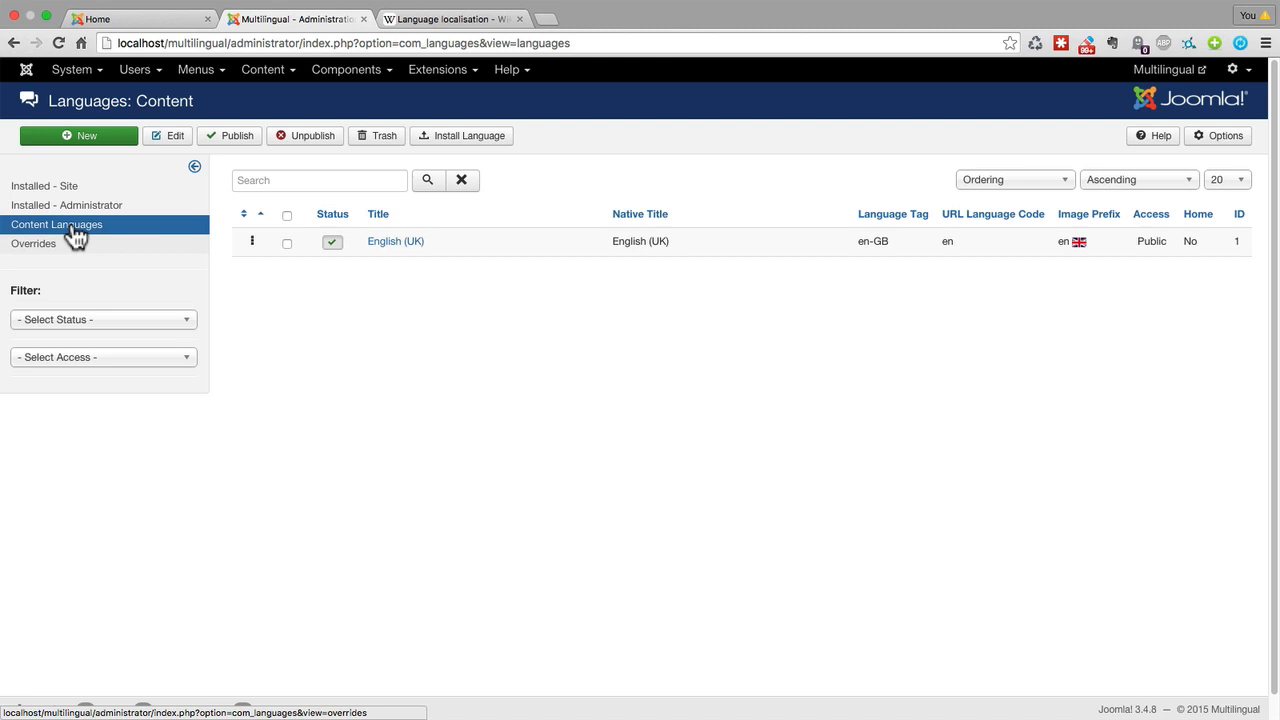
left_click(86, 140)
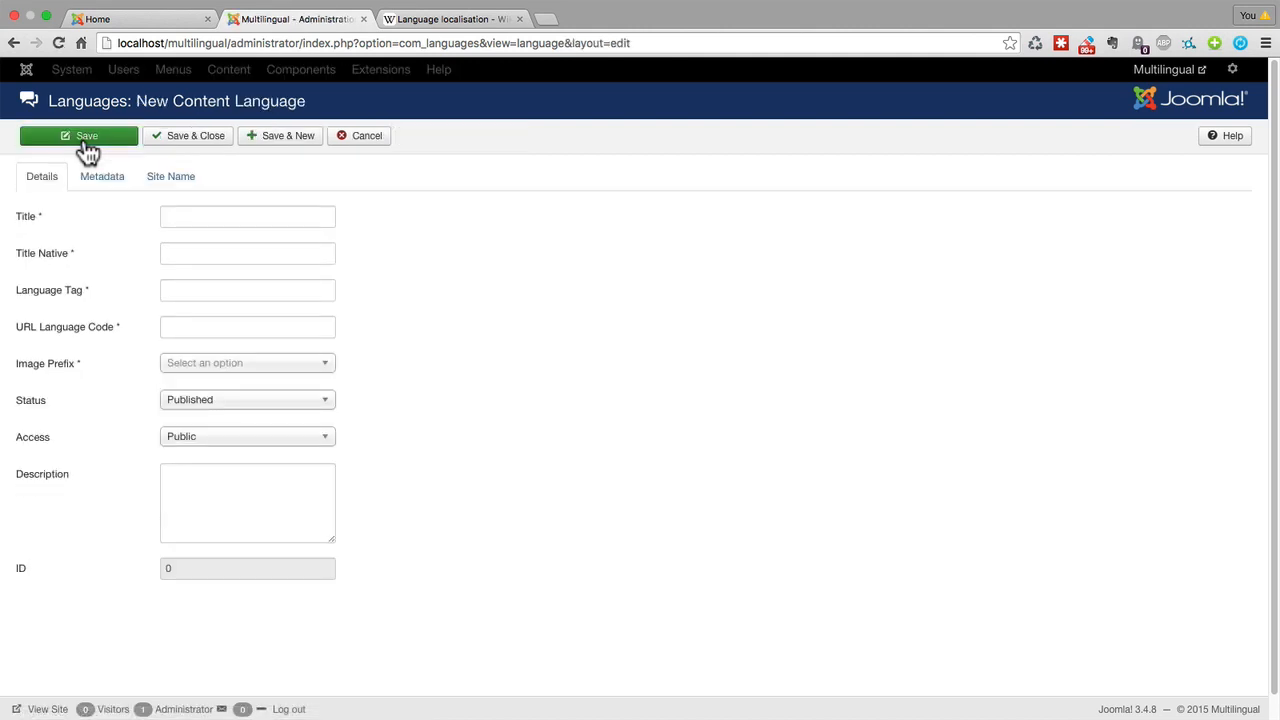
left_click(208, 220)
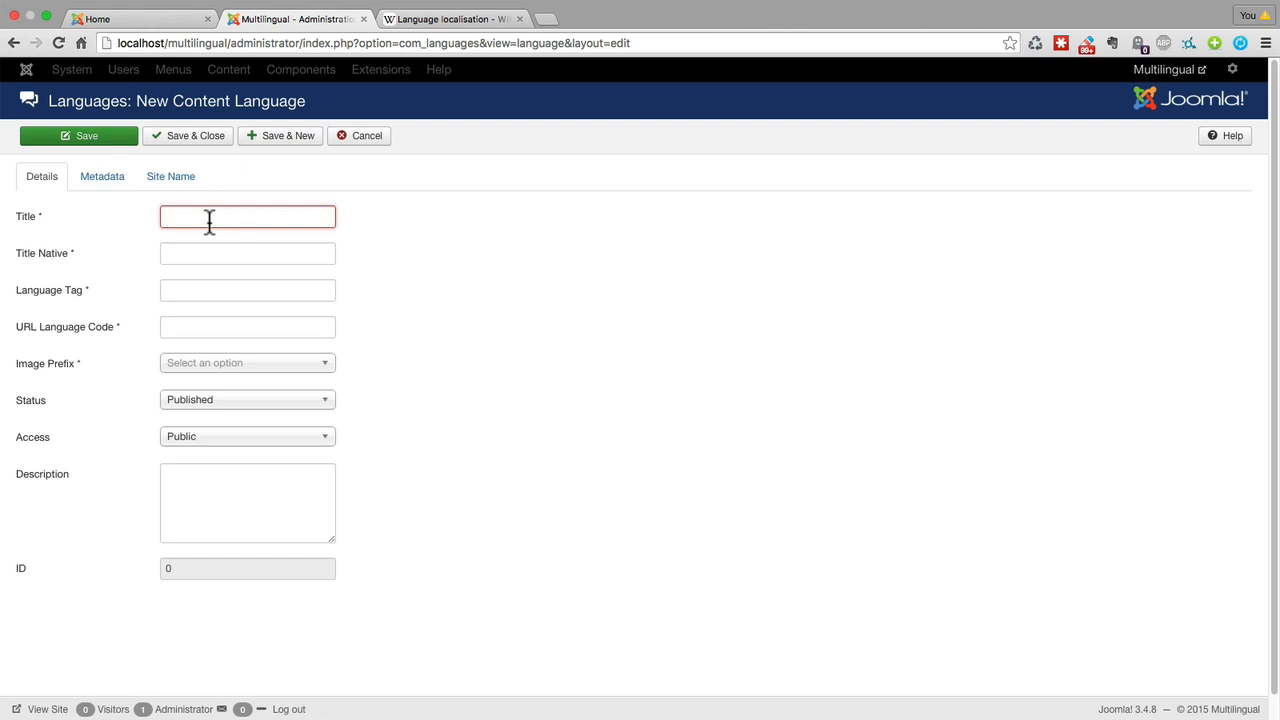
type("Sp")
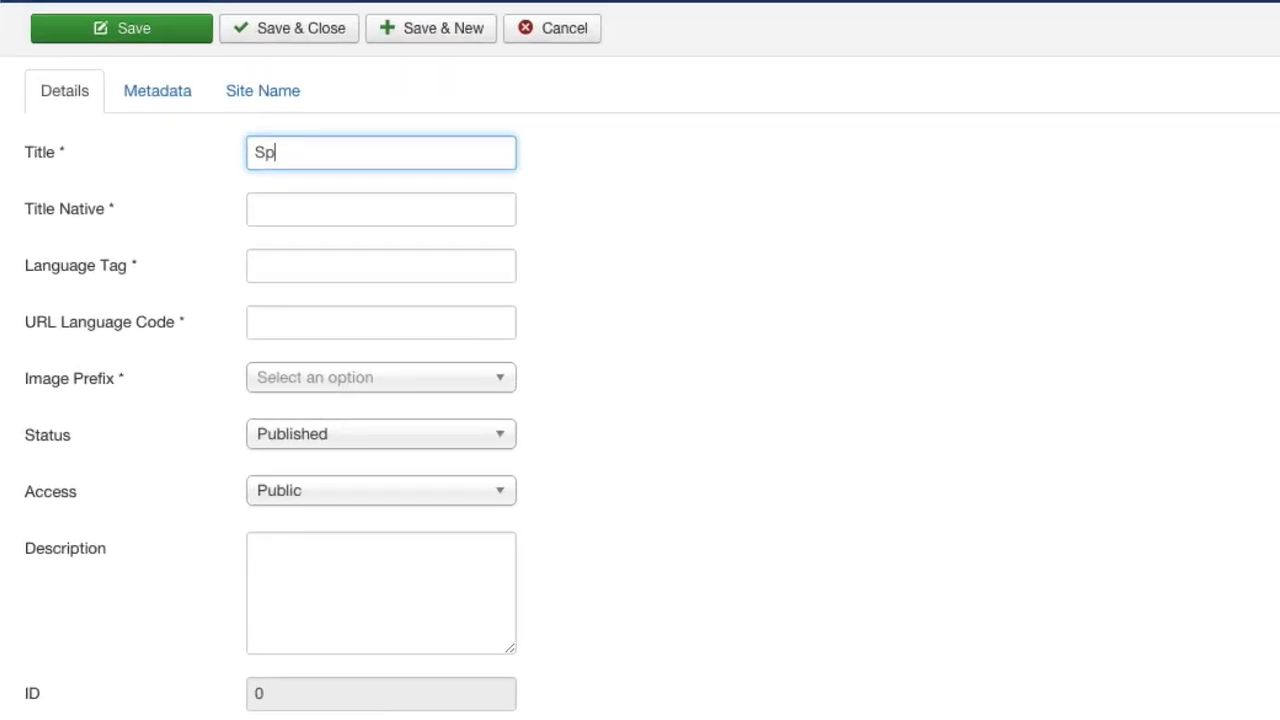
type("anish")
left_click(183, 195)
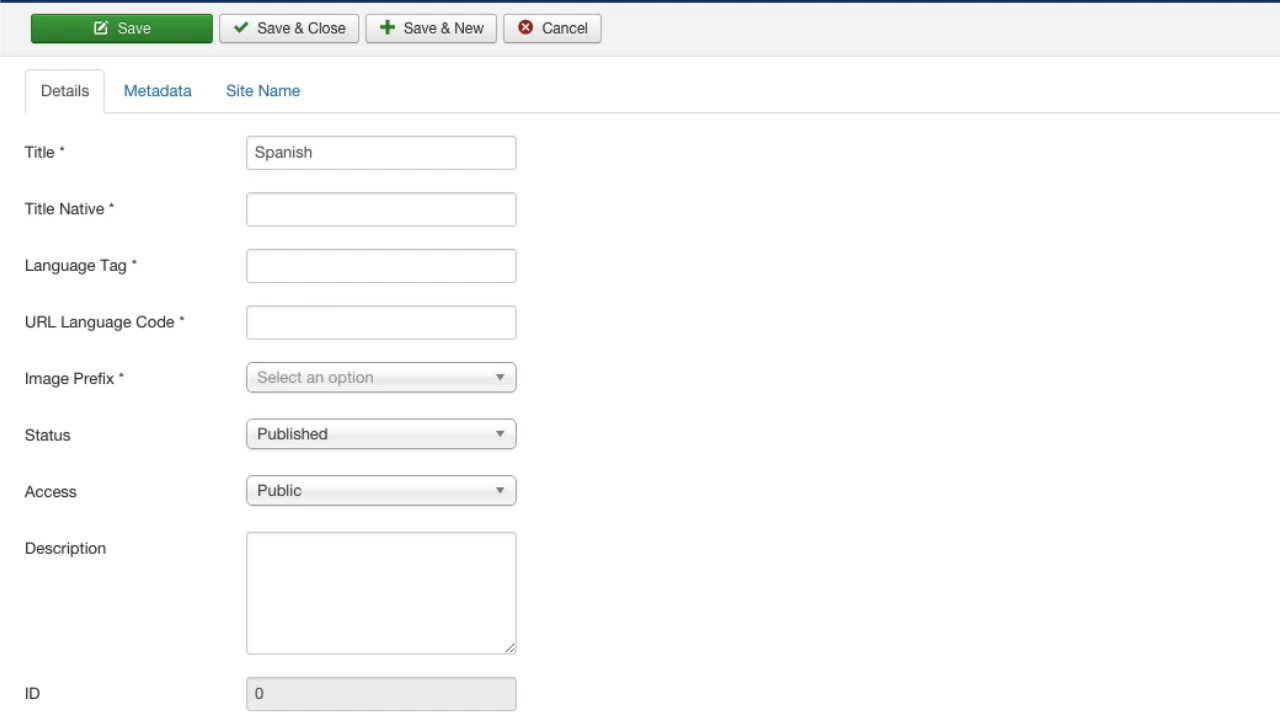
left_click(283, 208)
type("Español")
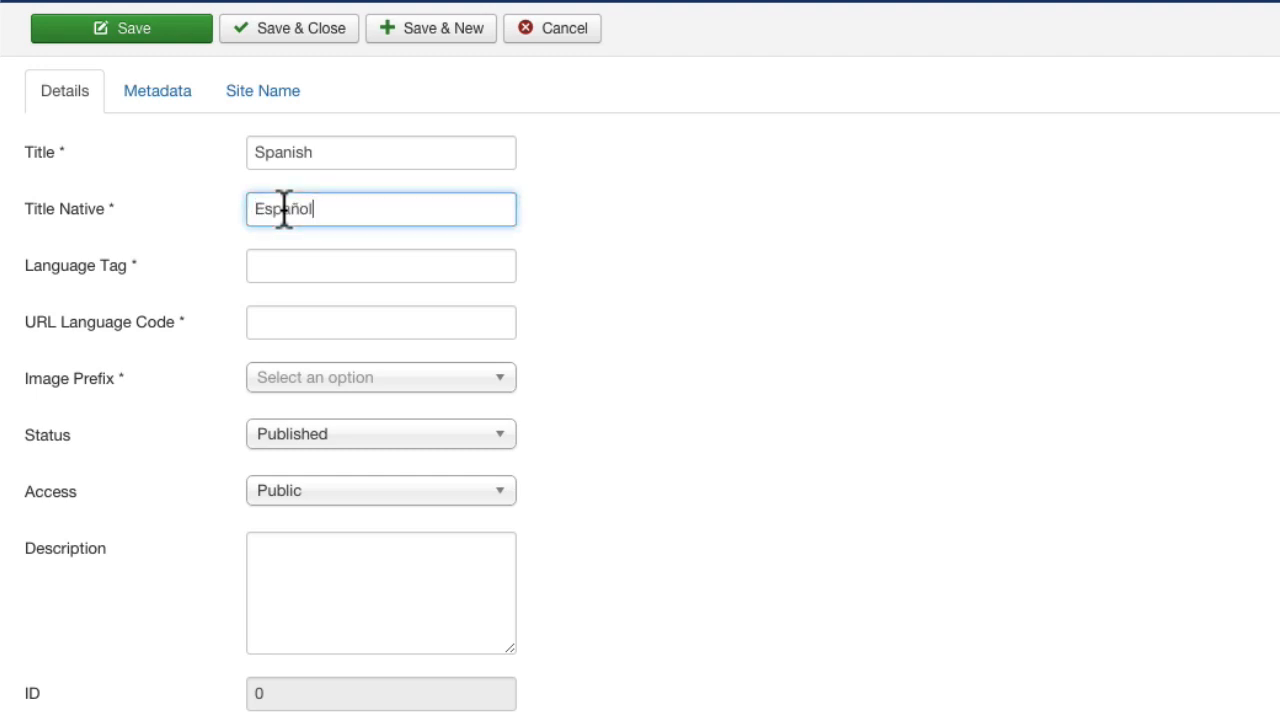
left_click(745, 245)
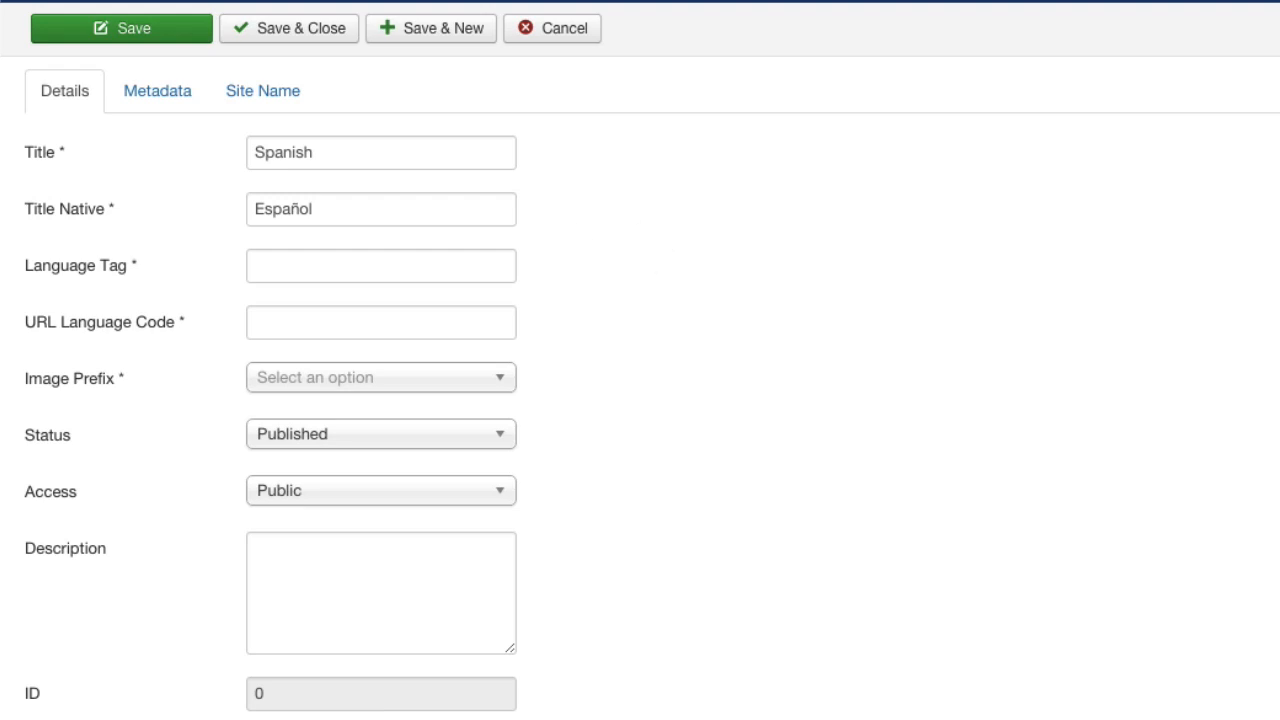
Set the new content language's tag to es-ES and check it against Wikipedia's ISO 639-1 code table.
left_click(303, 265)
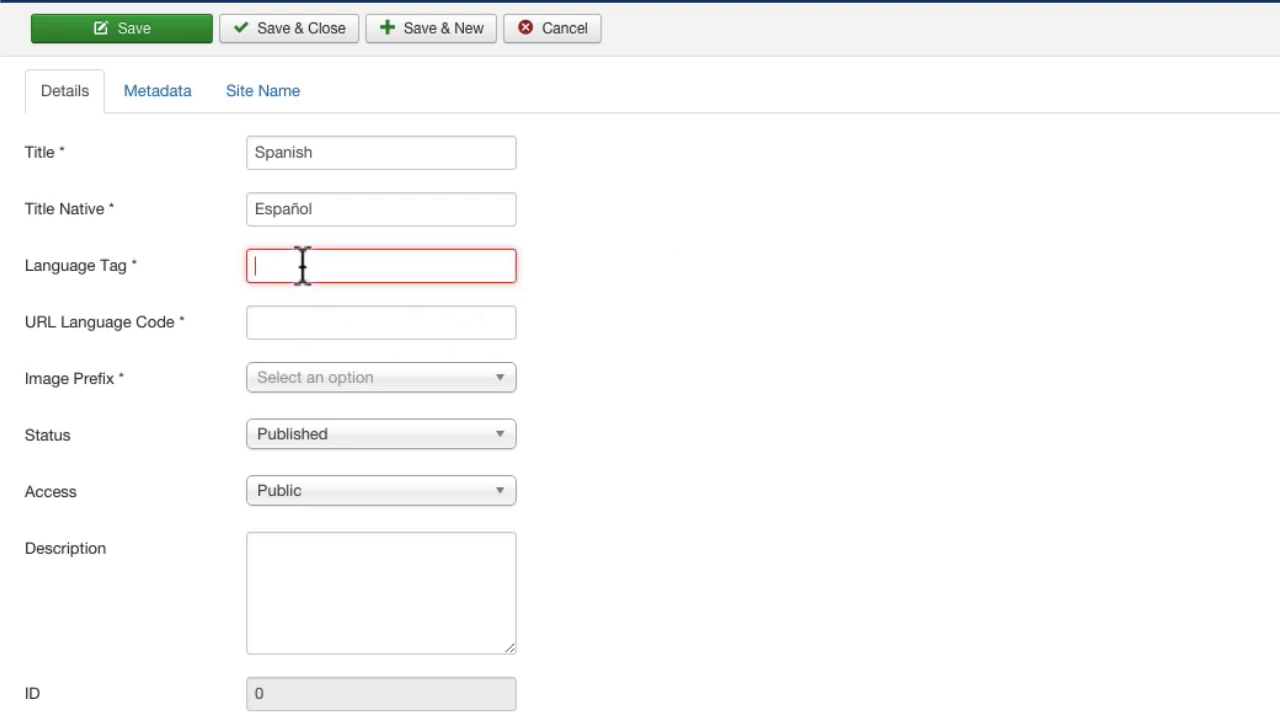
type("es-ES")
left_click(666, 278)
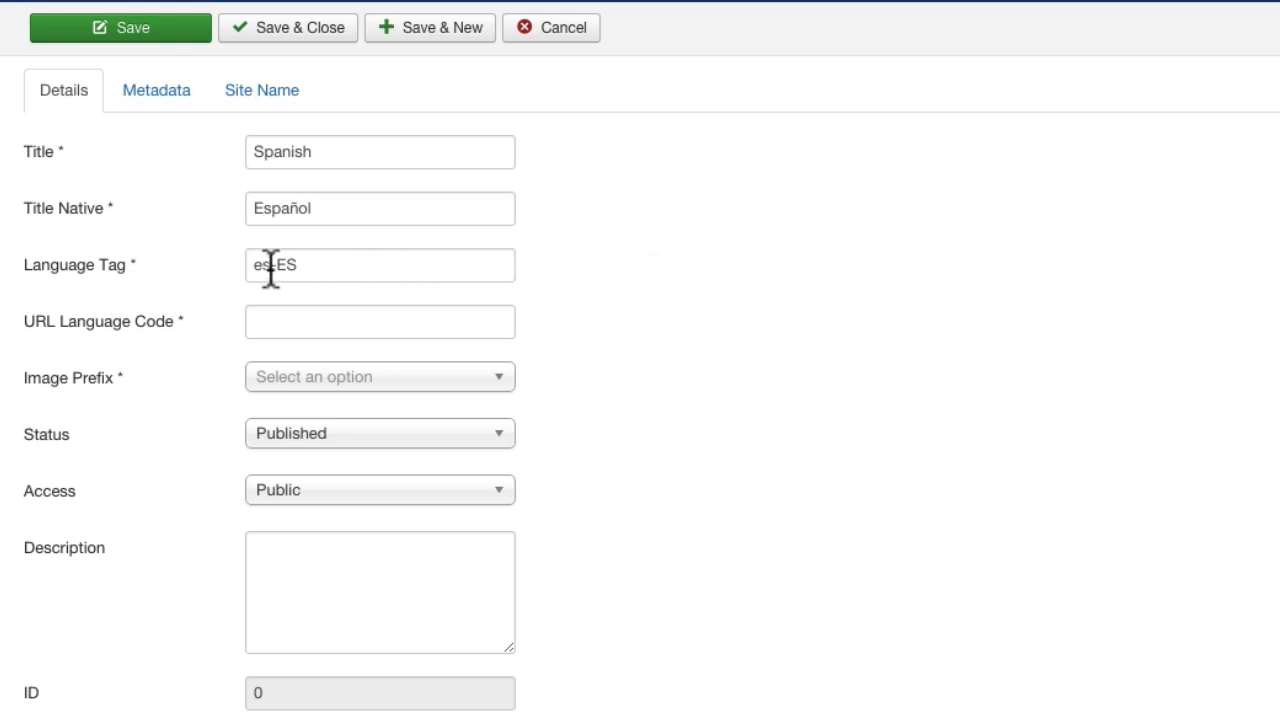
mouse_move(271, 265)
left_mouse_down()
mouse_move(254, 266)
mouse_move(296, 266)
left_mouse_up()
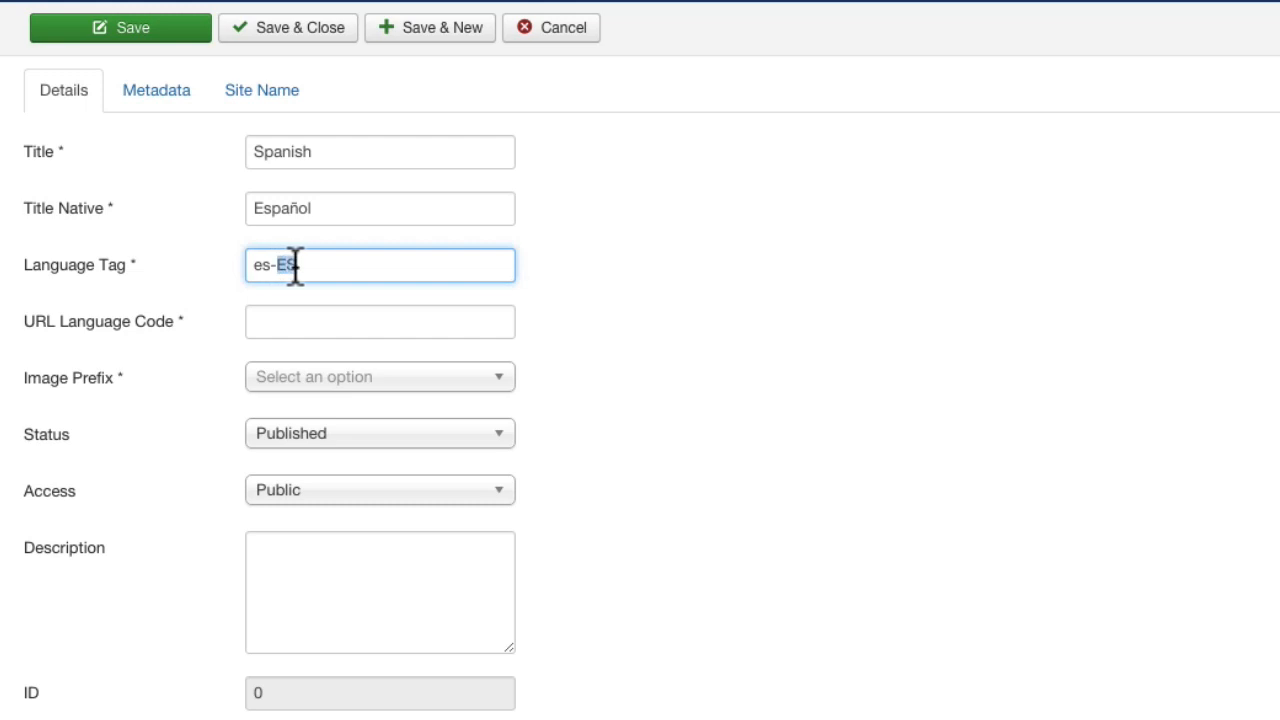
left_click(729, 283)
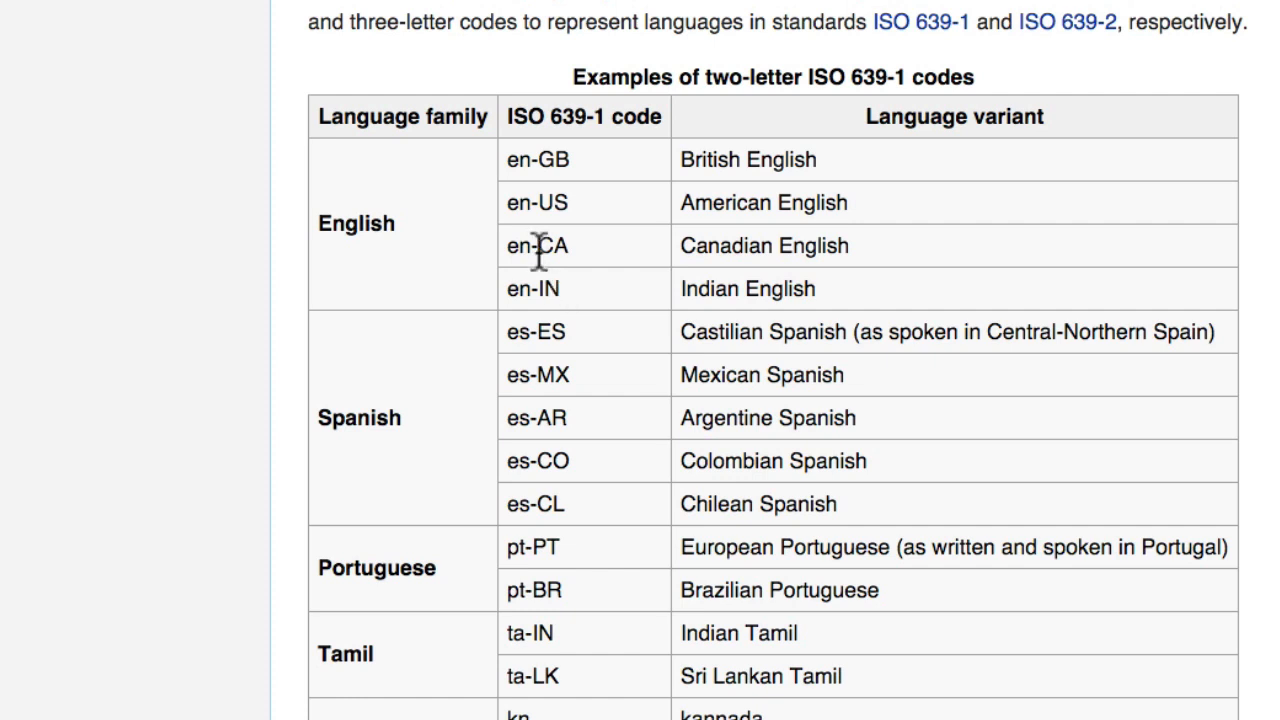
left_click_drag(568, 333, 513, 330)
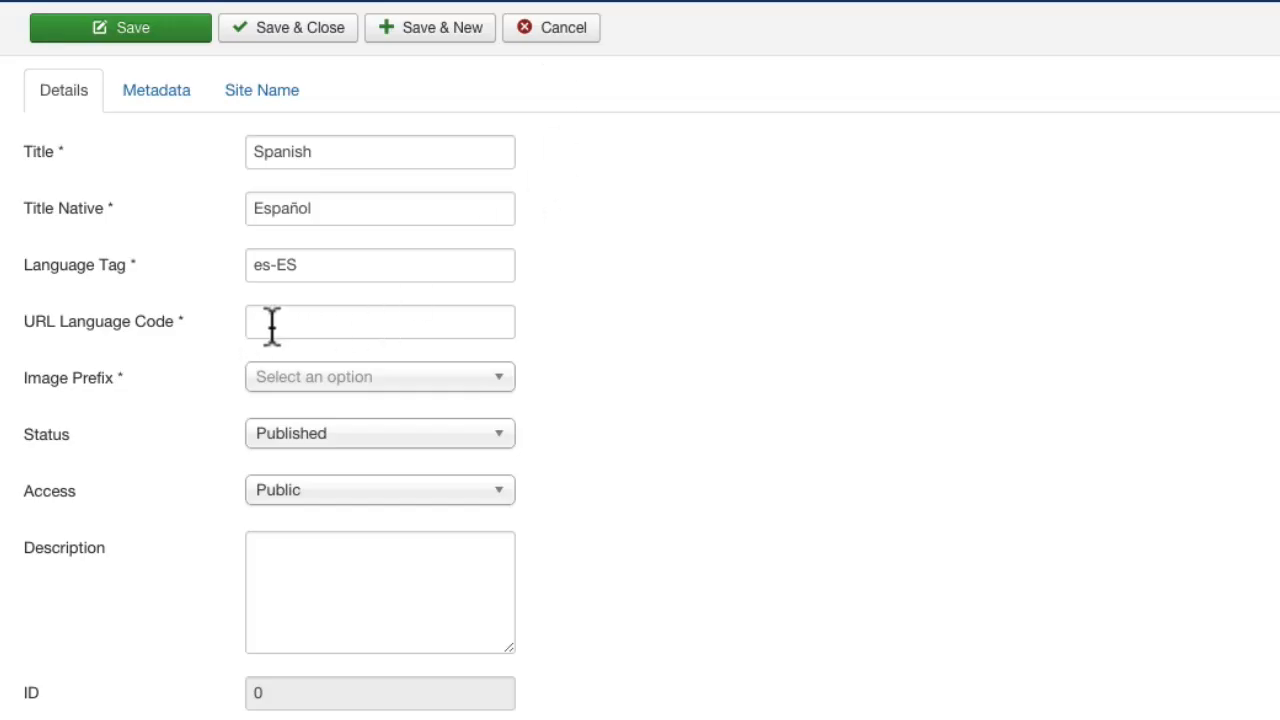
Set the URL language code of the Spanish content language to es.
mouse_move(157, 348)
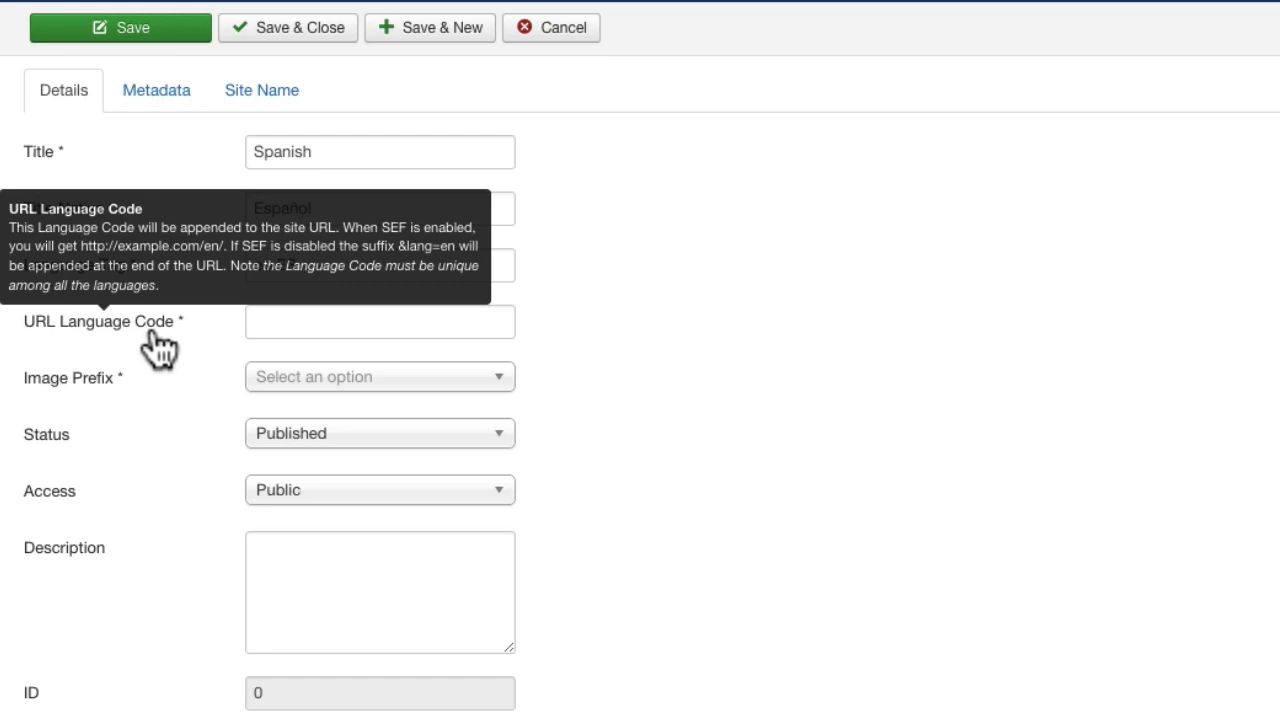
left_click(273, 321)
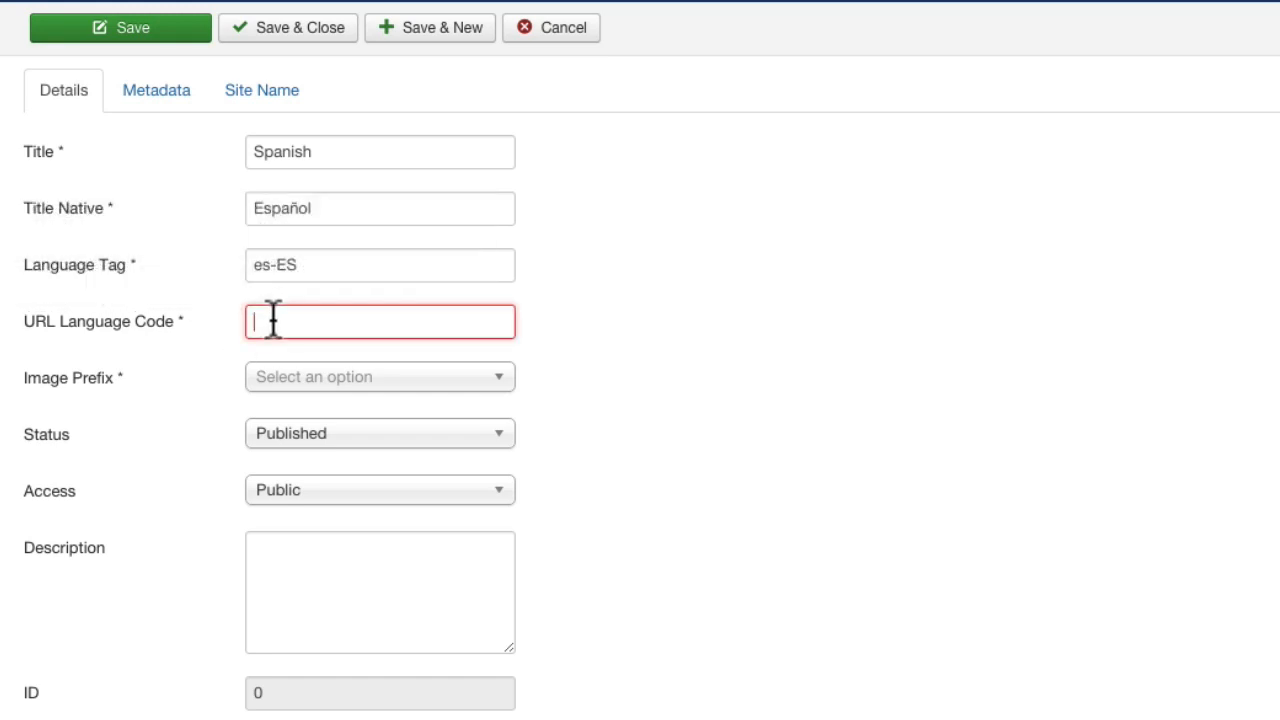
type("e")
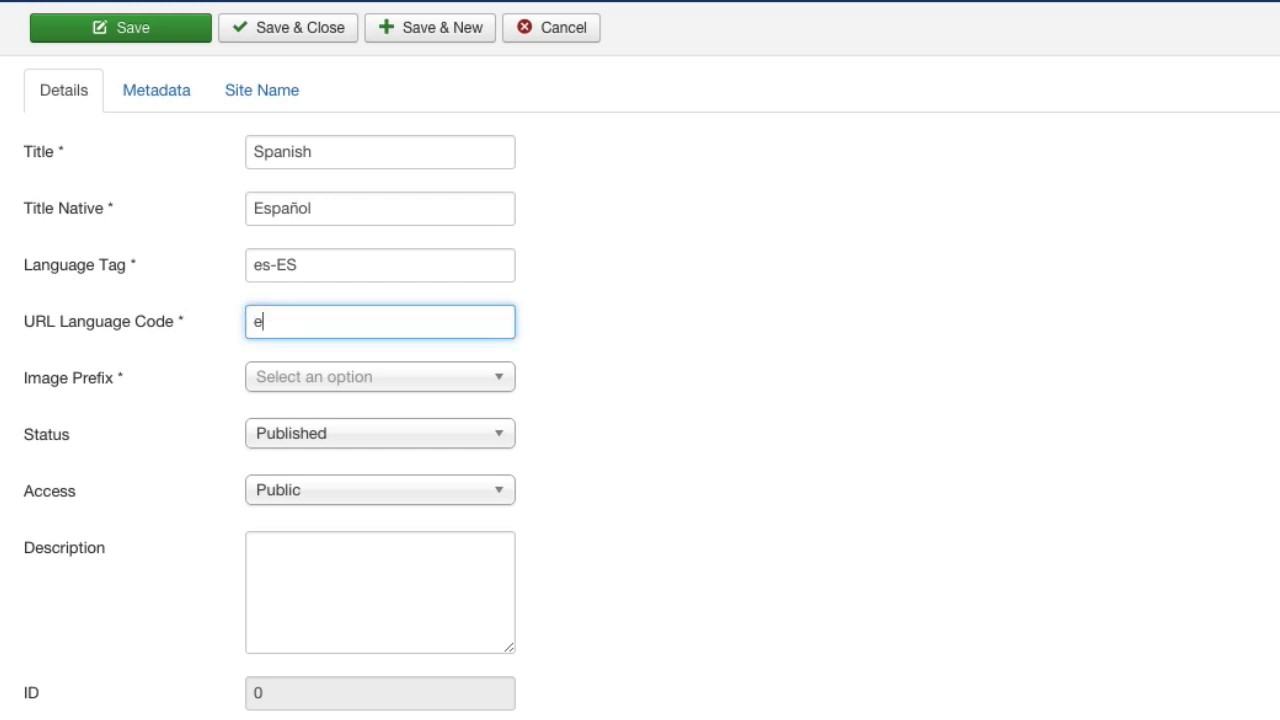
type("s")
Try the az_az and be image prefixes for the Spanish content language.
left_click(300, 378)
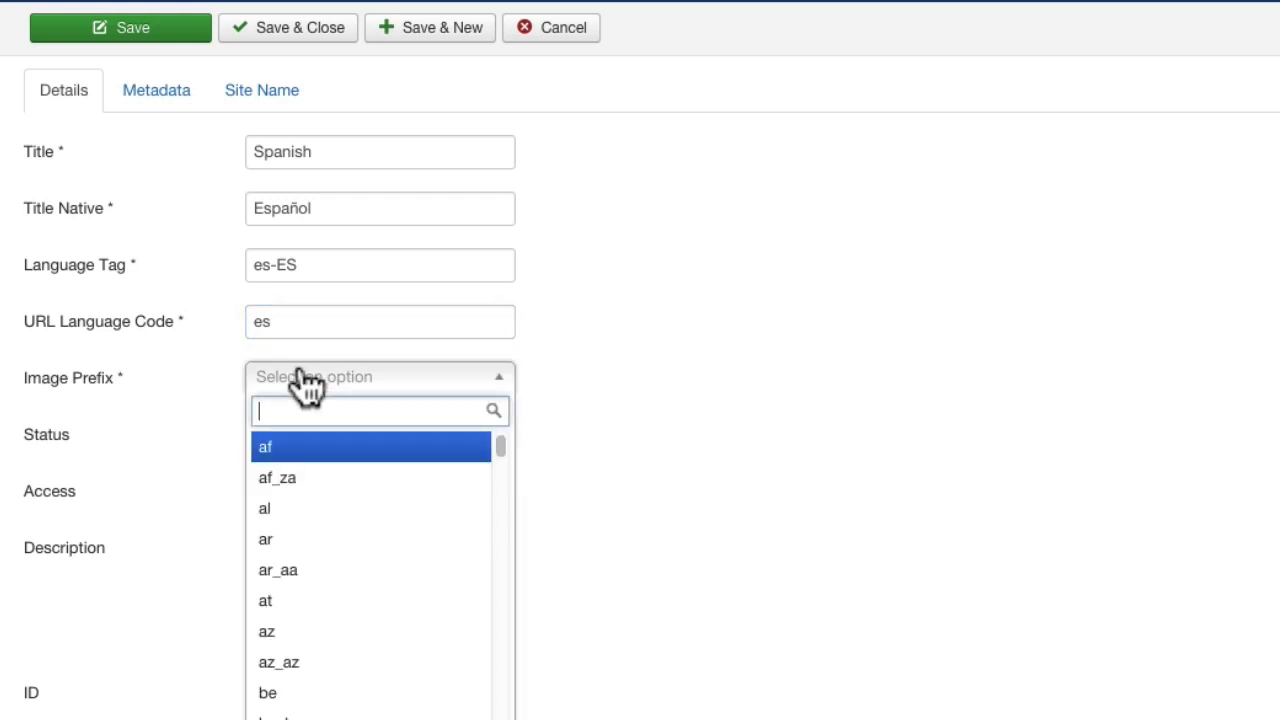
left_click_drag(500, 442, 500, 449)
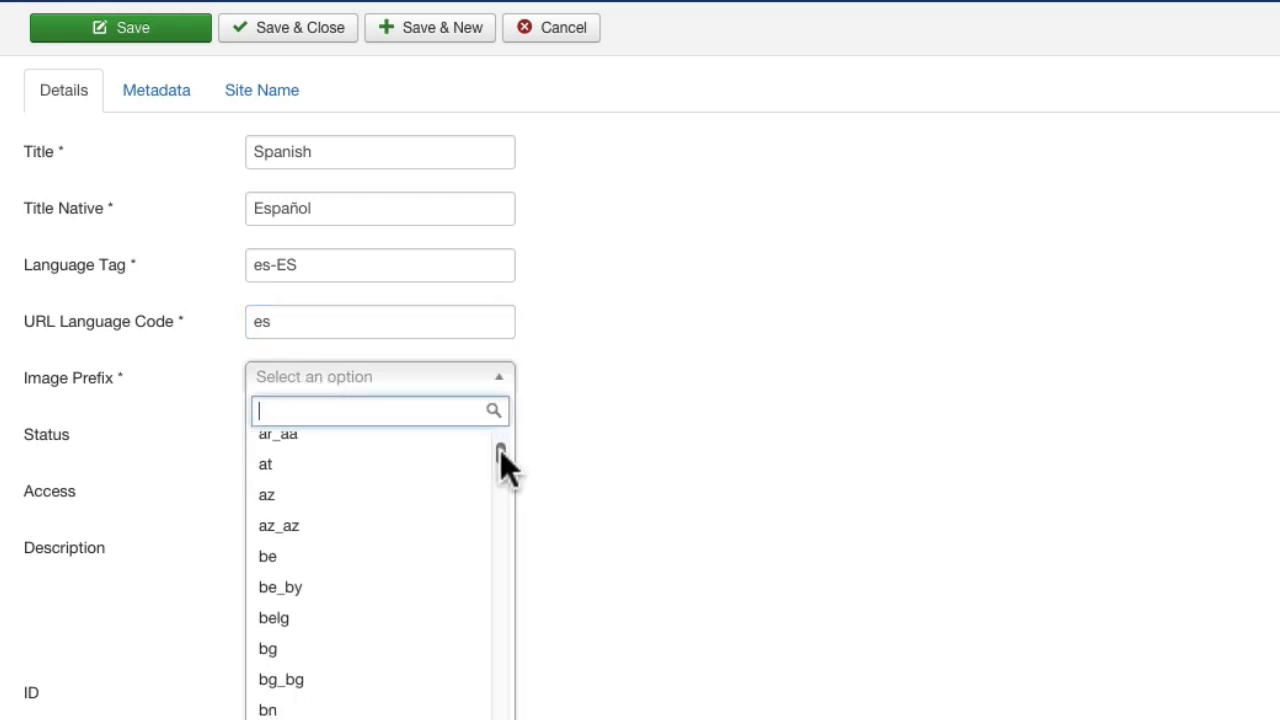
left_click(362, 522)
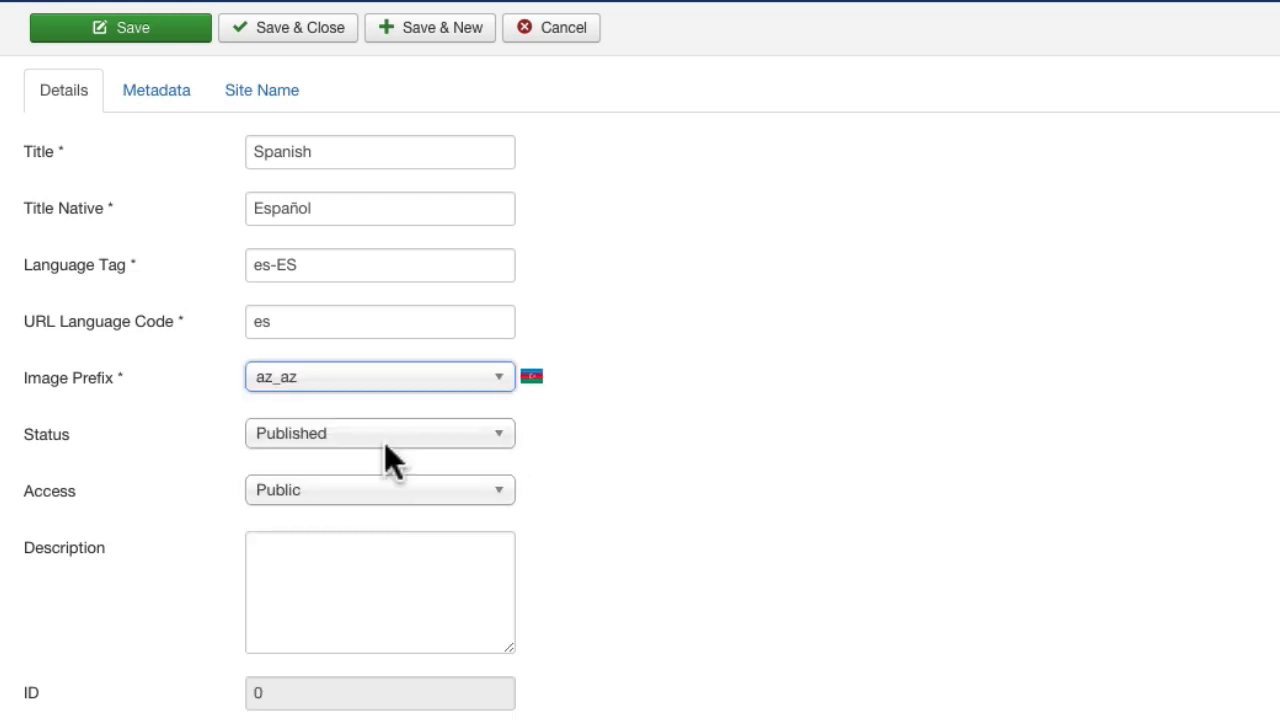
left_click(370, 385)
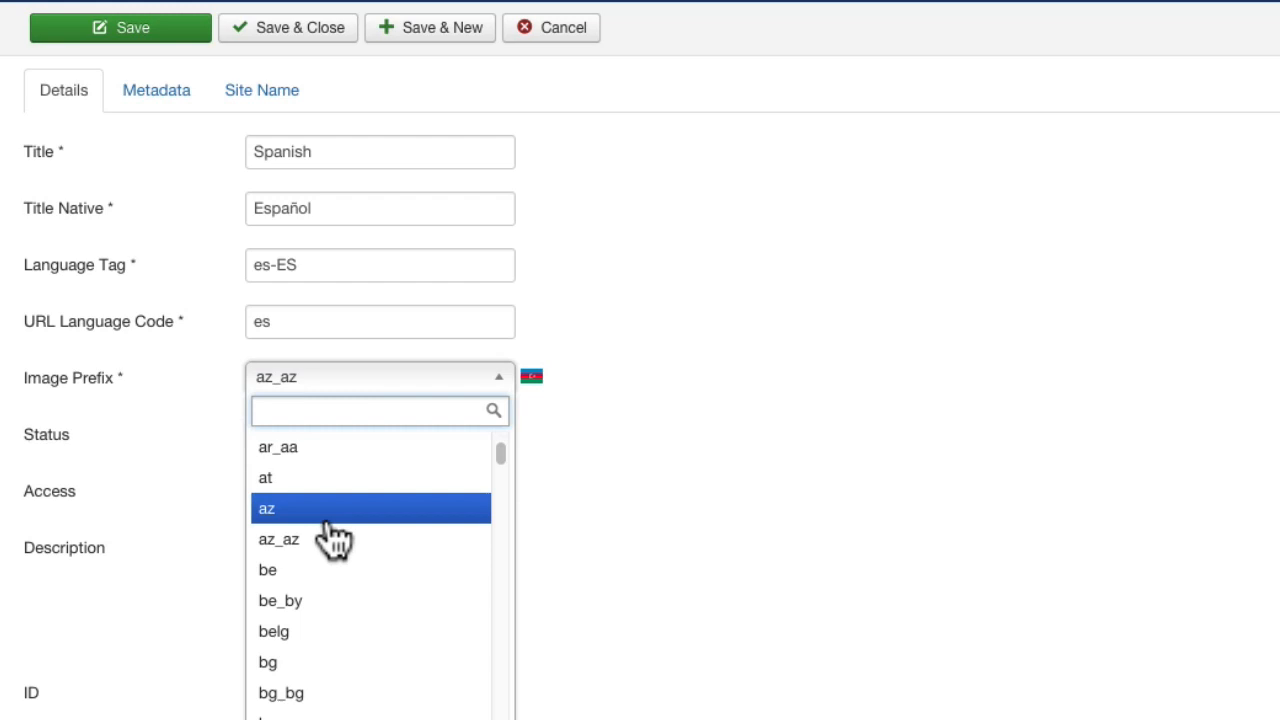
left_click(289, 571)
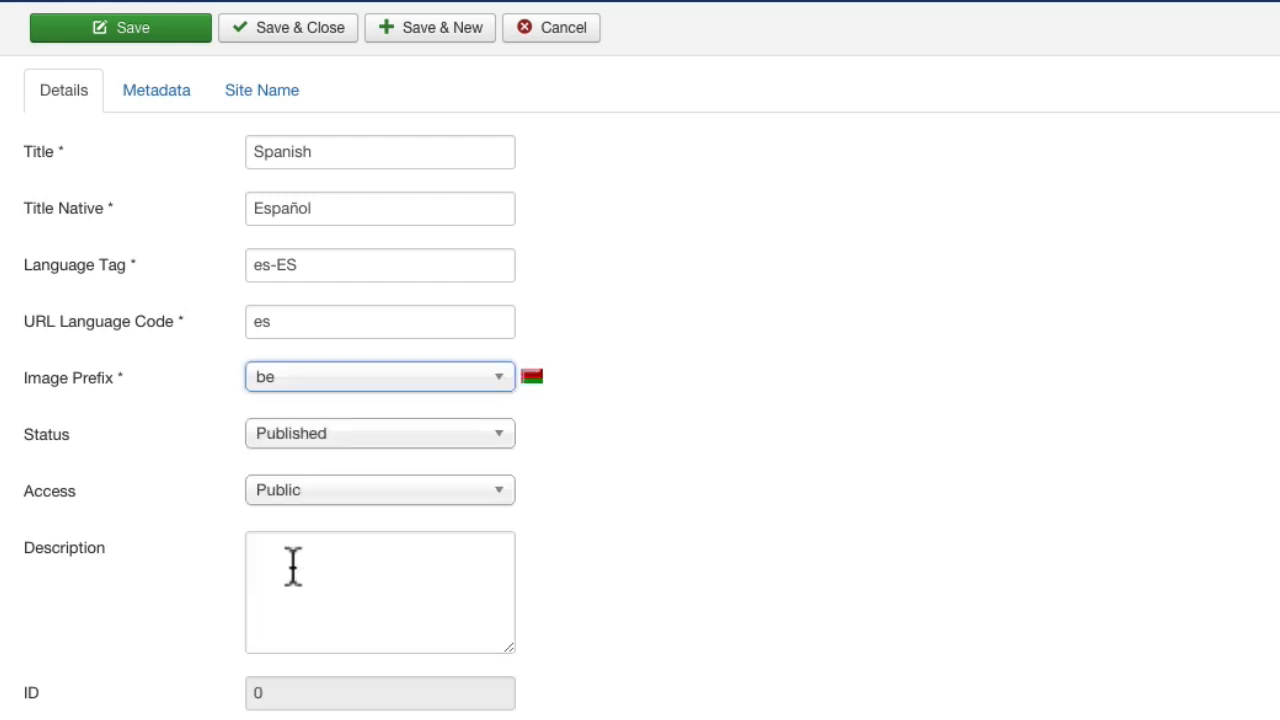
Set the Spanish content language's image prefix to es, then save and close it.
left_click(318, 384)
left_click_drag(500, 449, 497, 519)
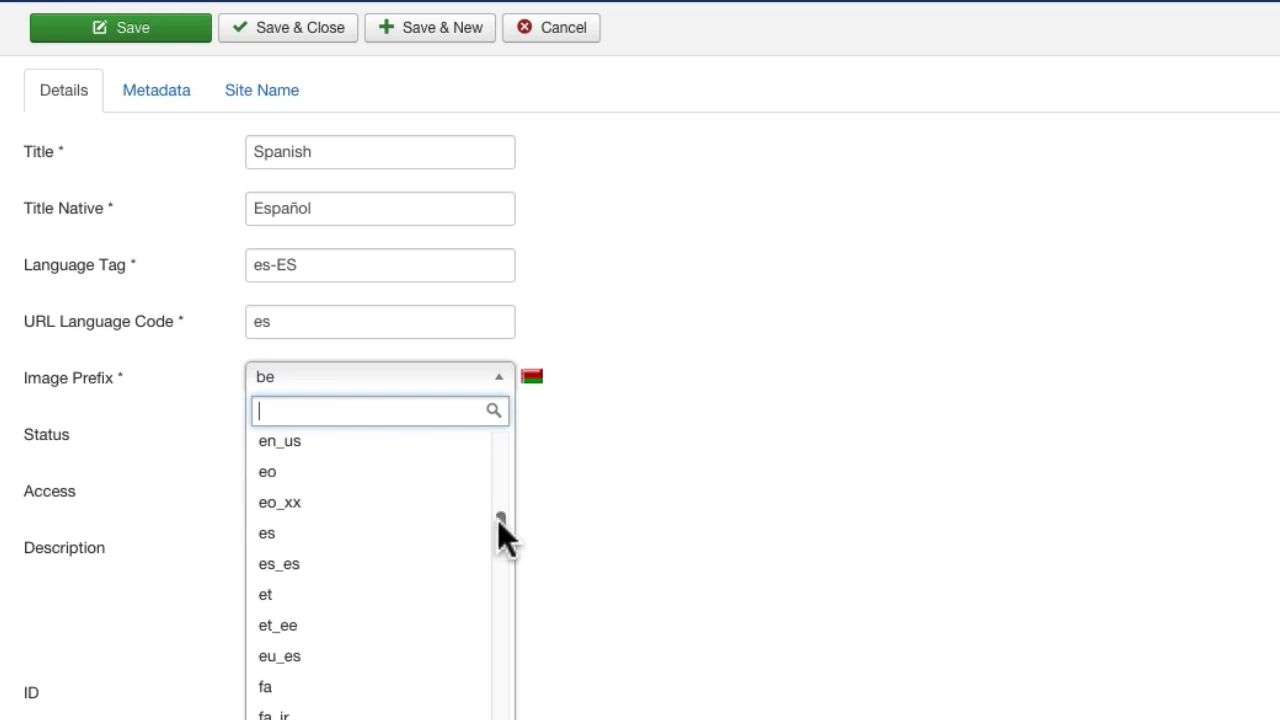
left_click(370, 535)
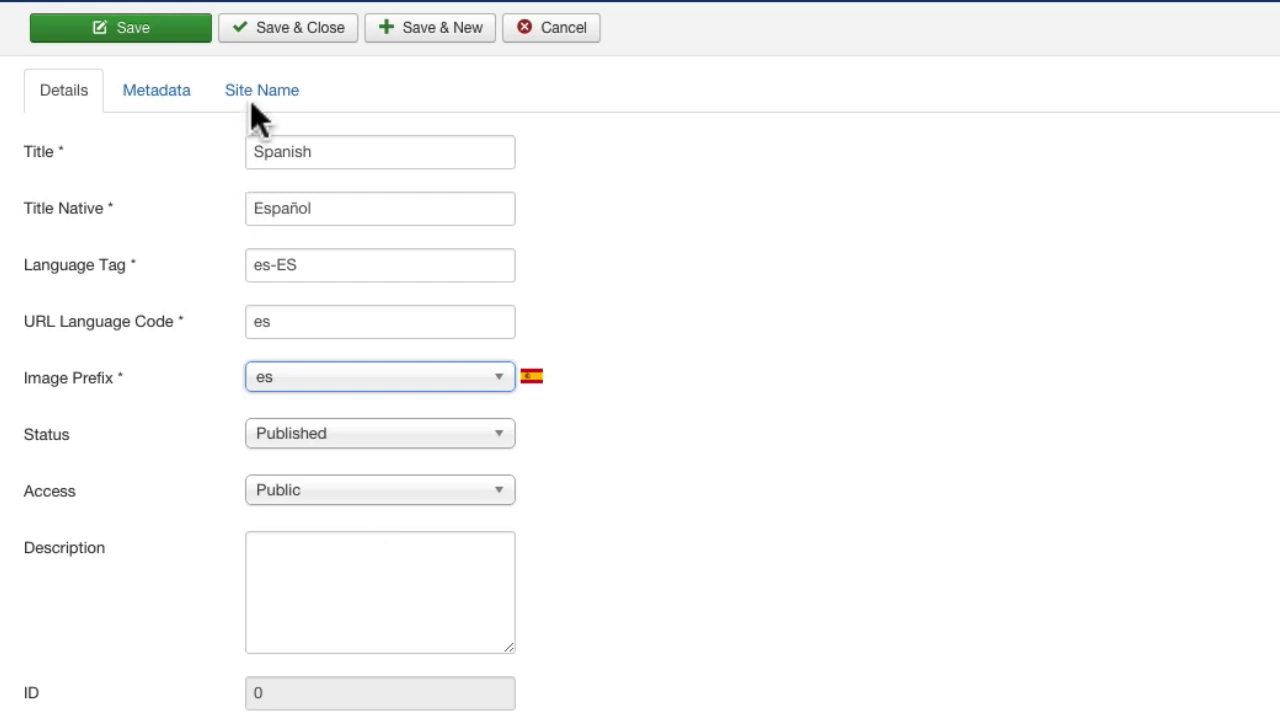
left_click(268, 38)
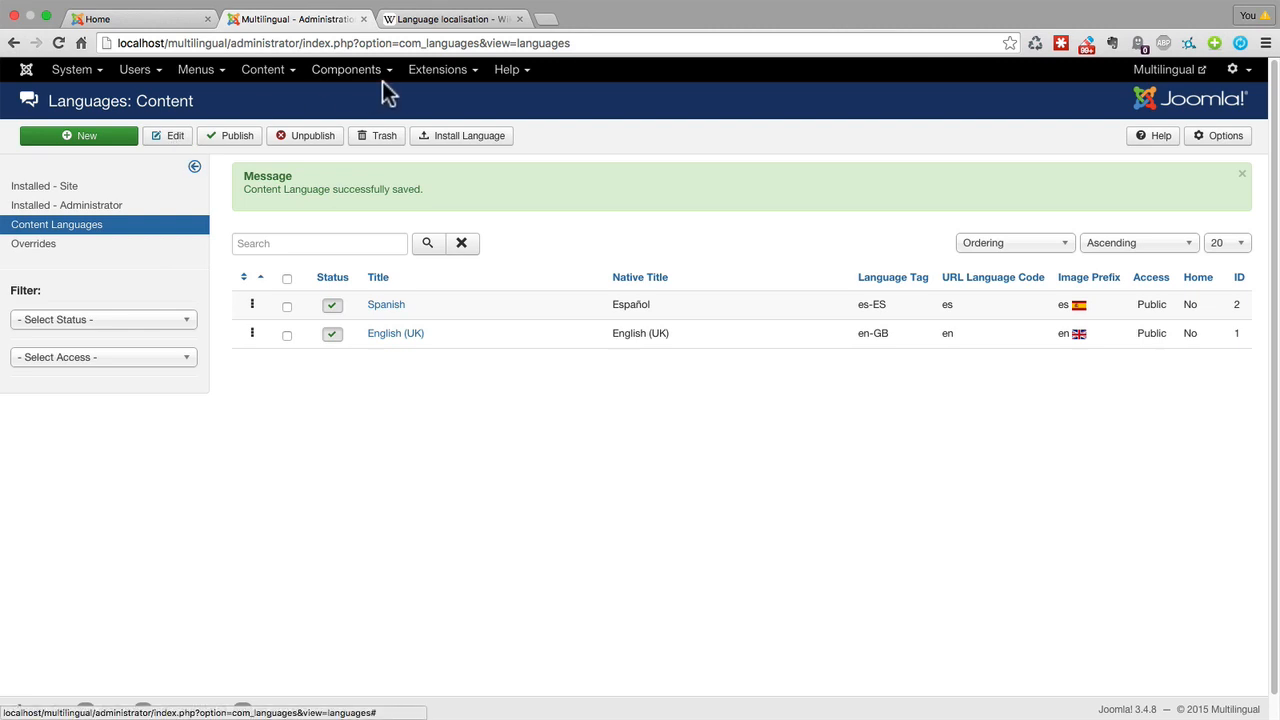
Enable both the System - Language Filter and System - Language Code plugins.
left_click(429, 77)
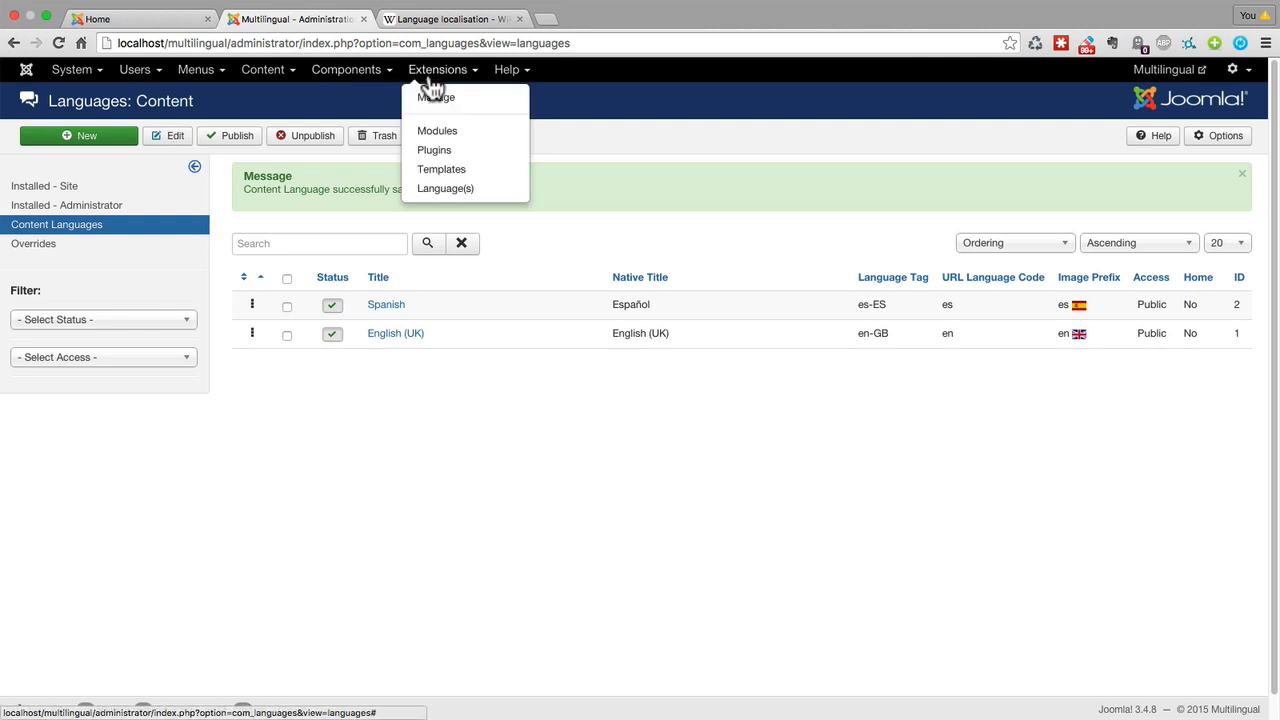
left_click(436, 152)
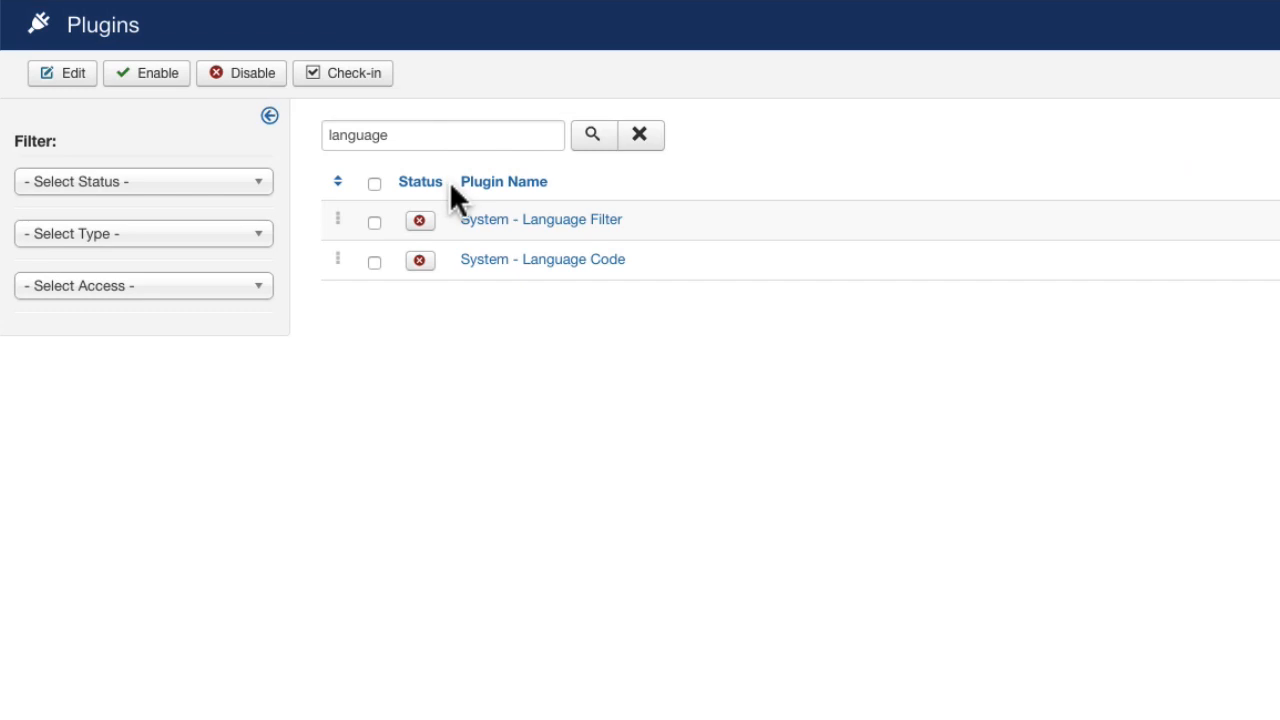
left_click(419, 137)
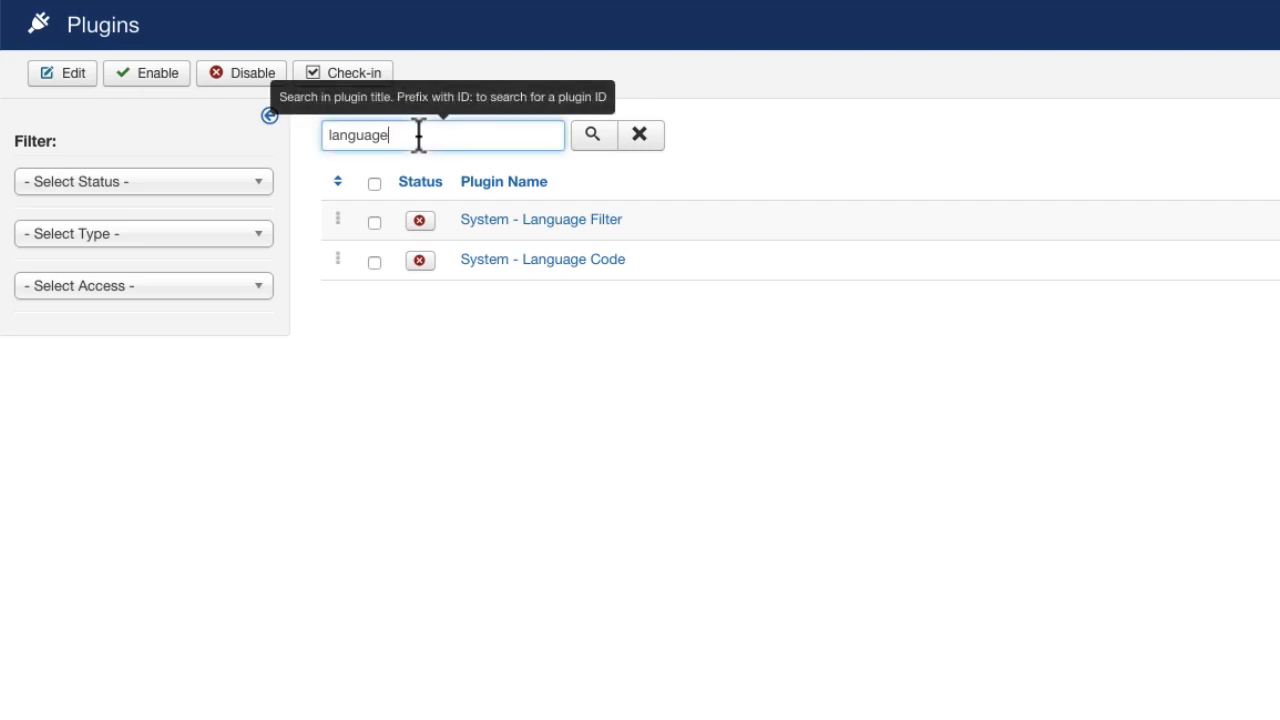
left_click(374, 184)
left_click(128, 82)
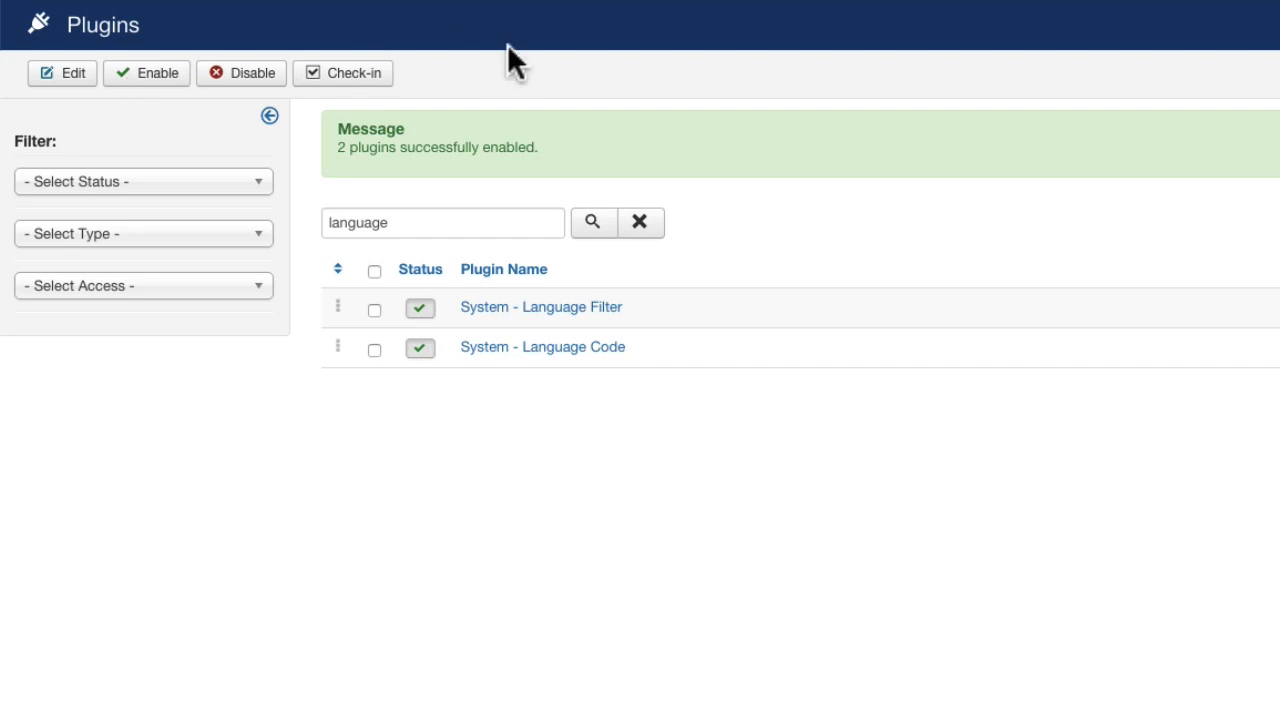
Create a new site module of the Language Switcher type and title it Language Switcher.
left_click(437, 75)
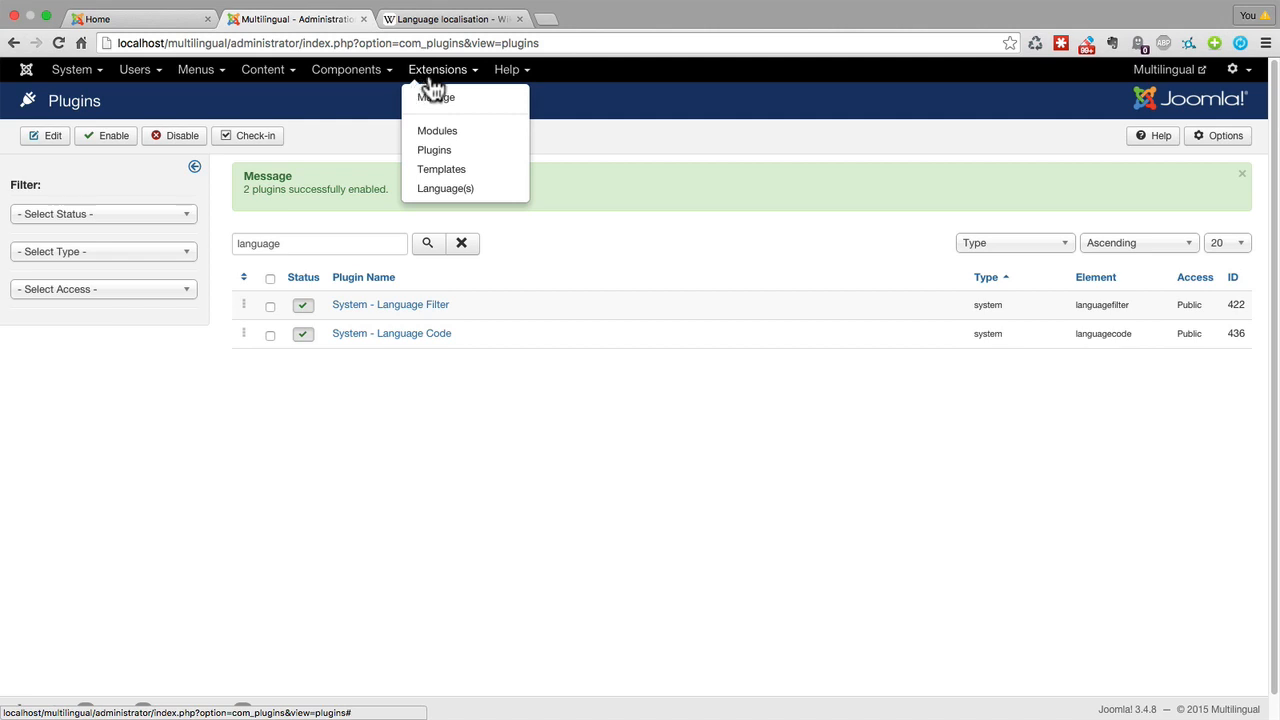
left_click(435, 132)
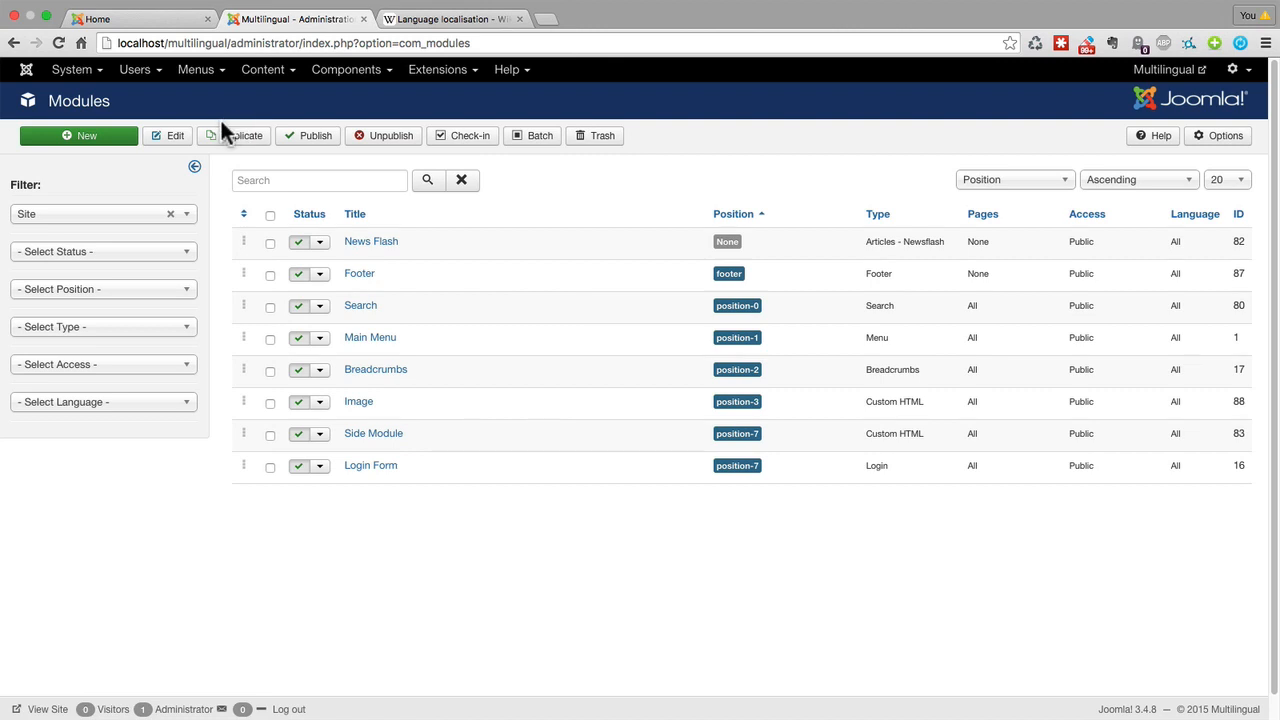
left_click(88, 138)
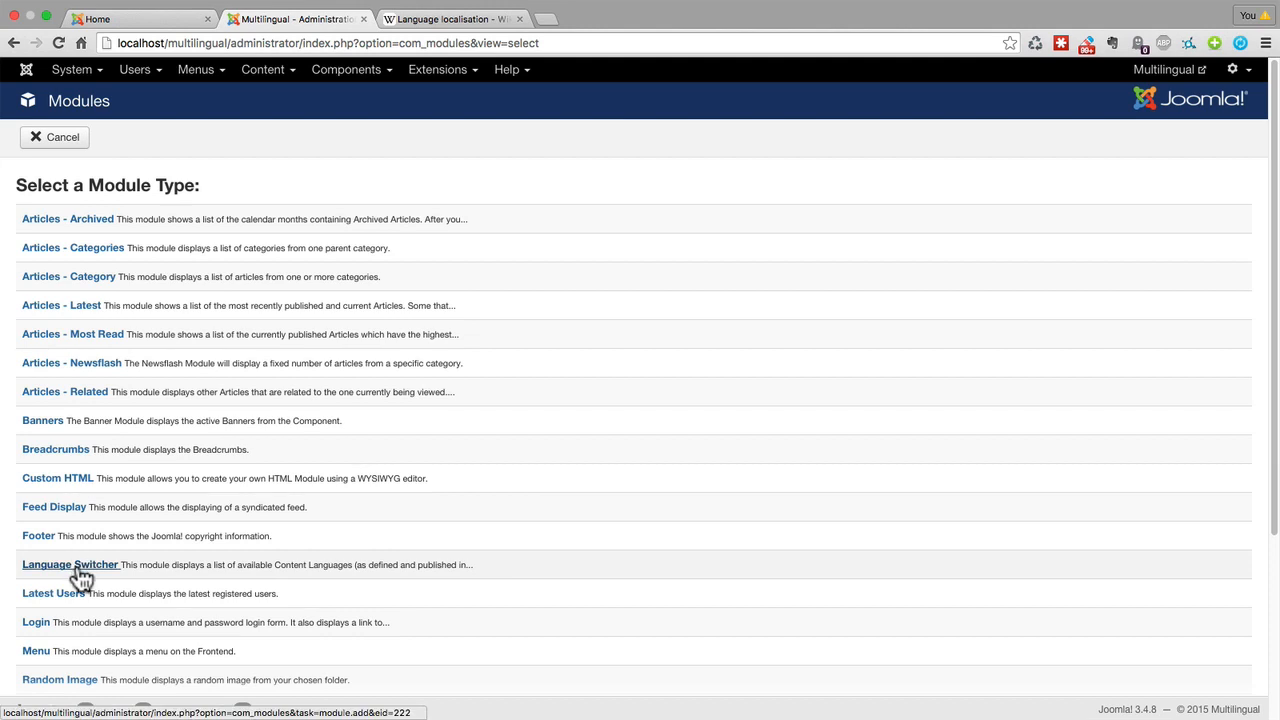
left_click(81, 566)
left_click(90, 181)
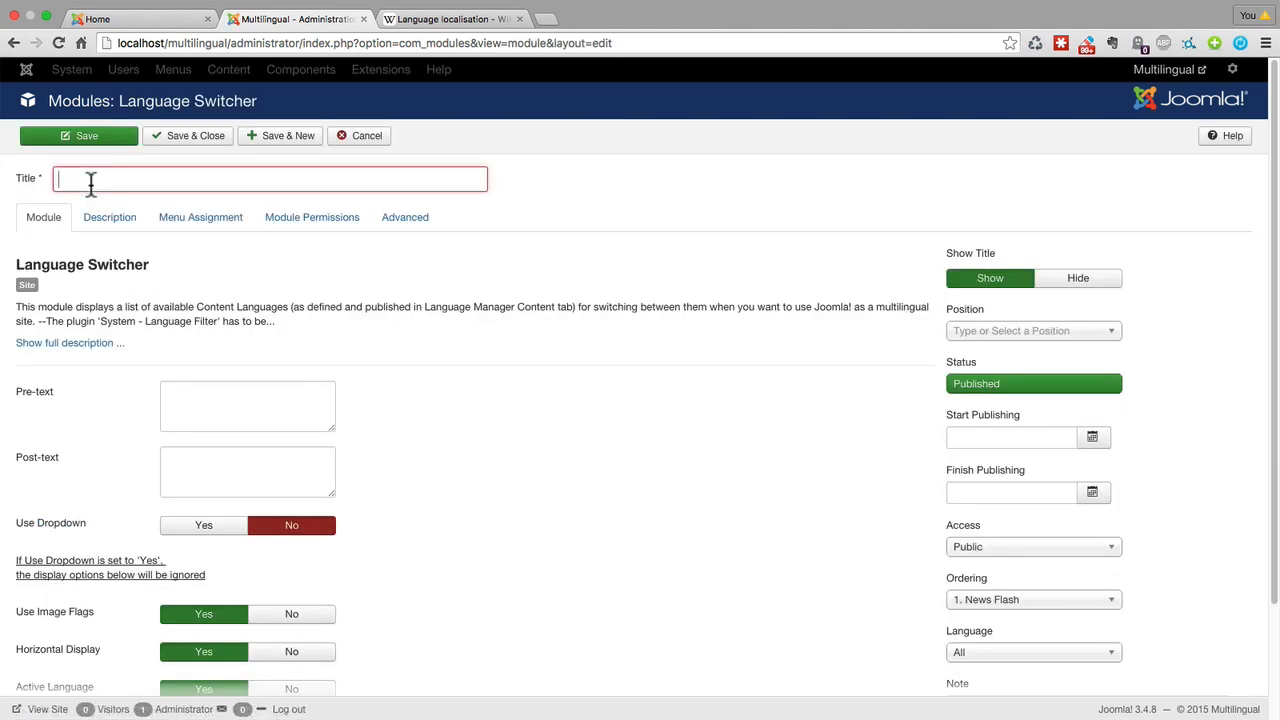
type("Language")
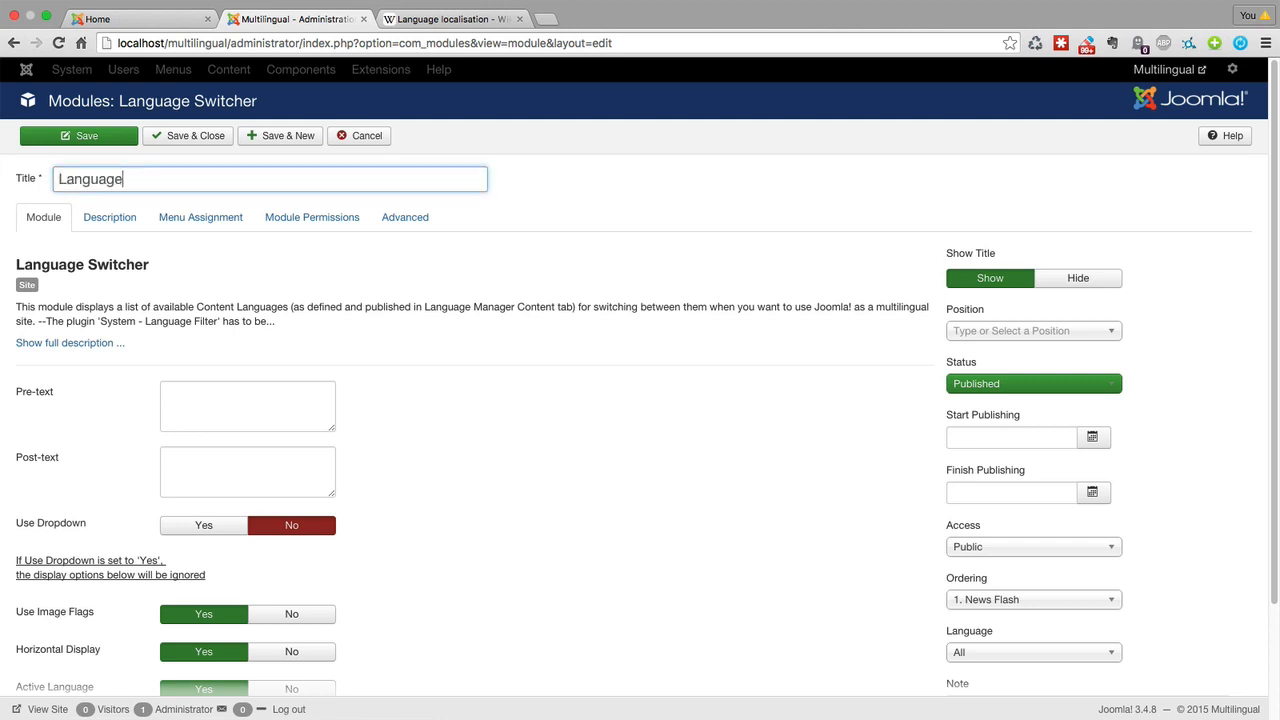
type(" Swit")
key("BackSpace")
type("itcher")
Assign the Language Switcher module to the Right position, position-7, and save it.
left_click(970, 340)
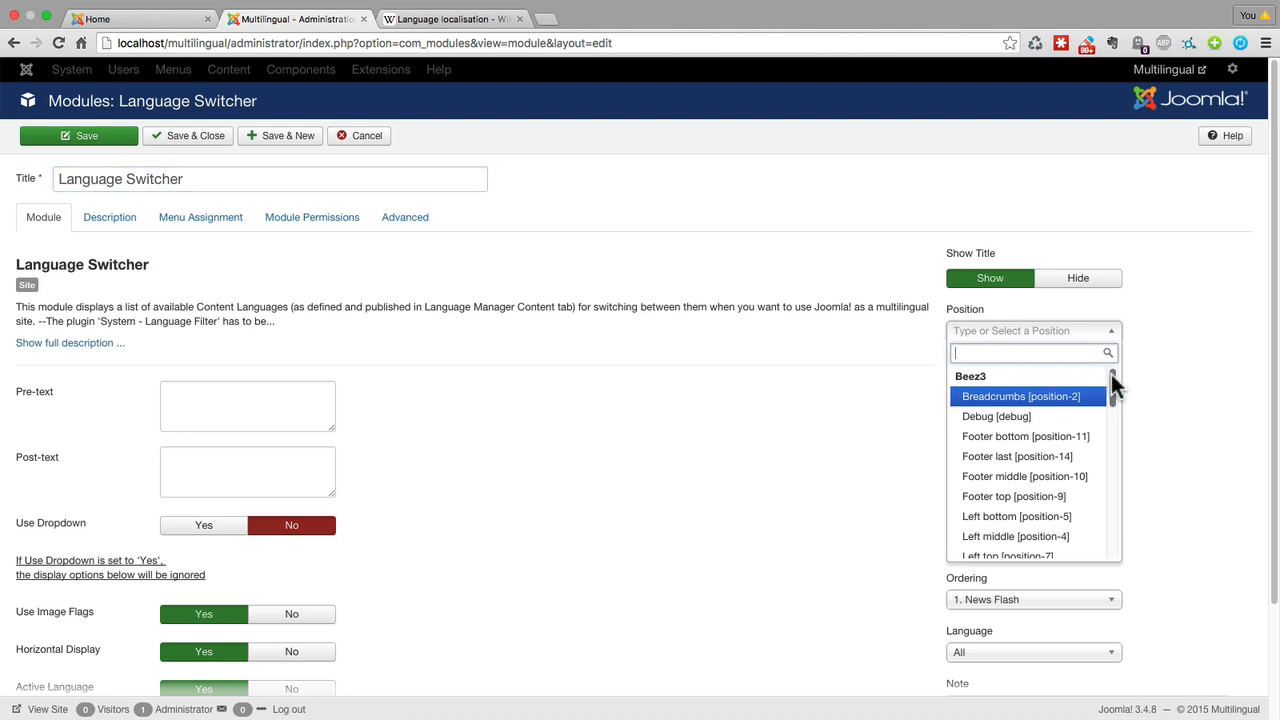
left_click_drag(1111, 374, 1109, 470)
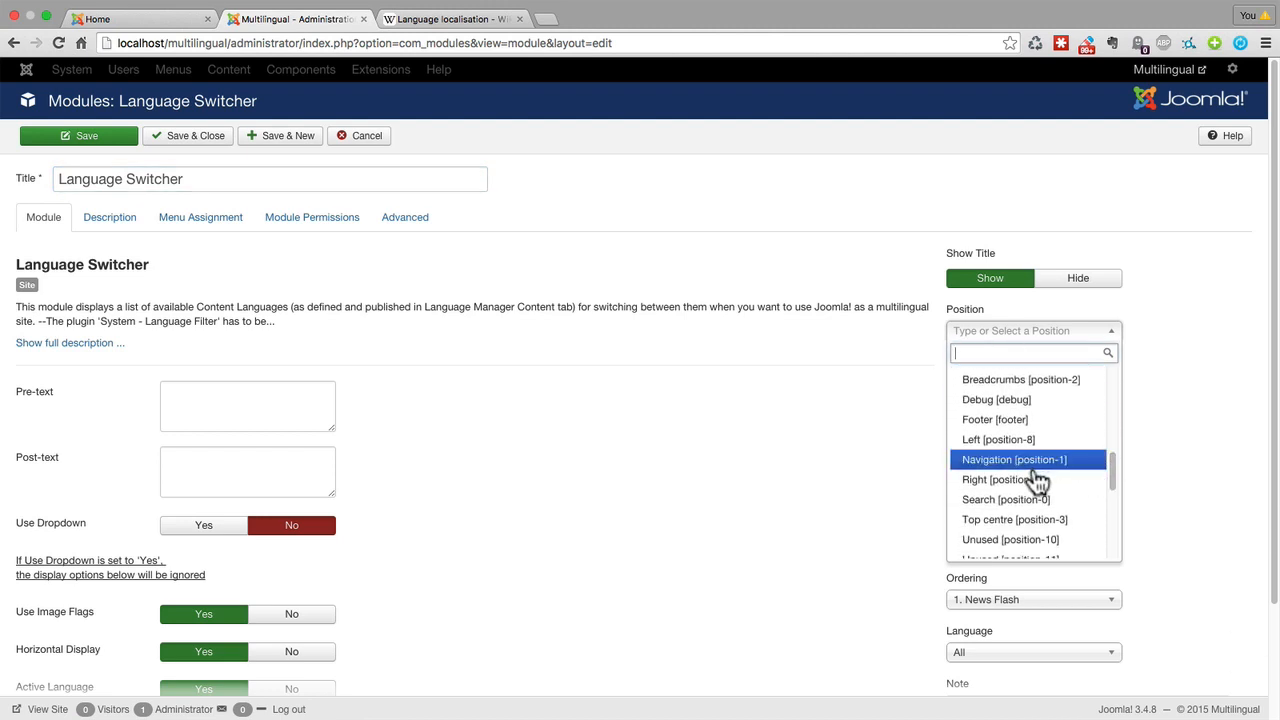
left_click(1032, 481)
left_click(86, 138)
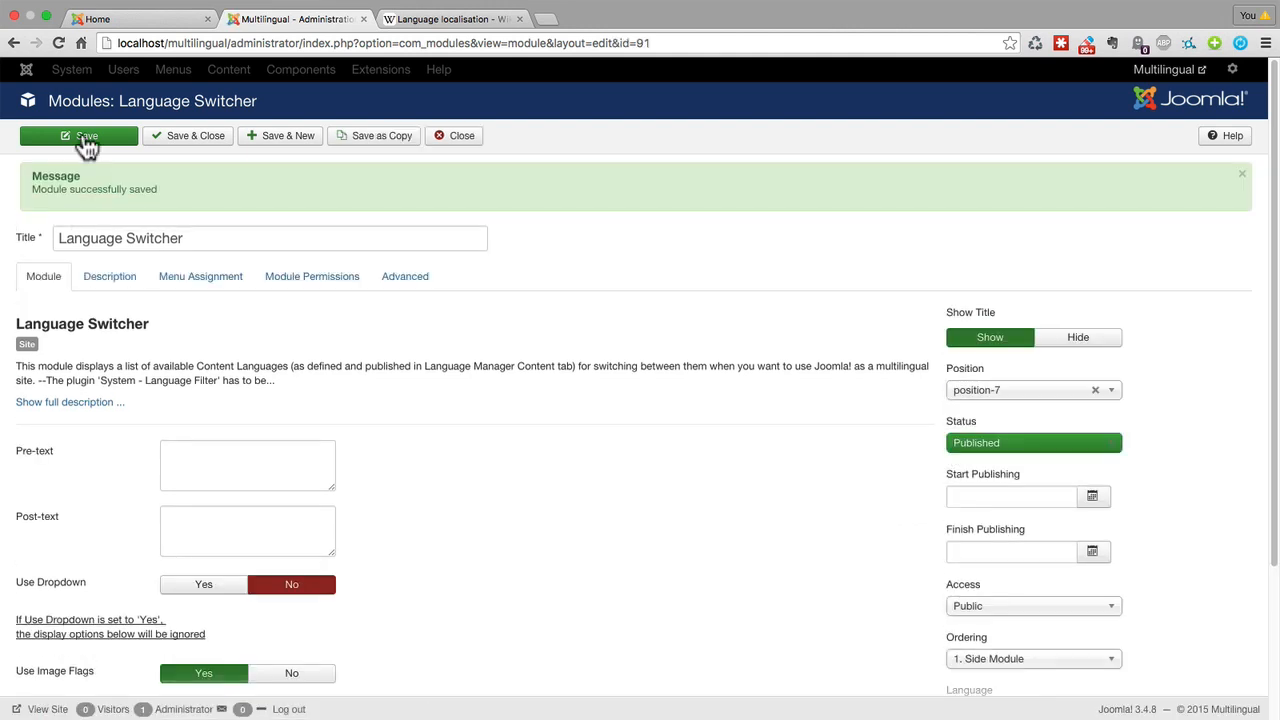
Reload the site's home page and check how the Language Switcher module is displayed.
left_click(140, 22)
left_click(55, 46)
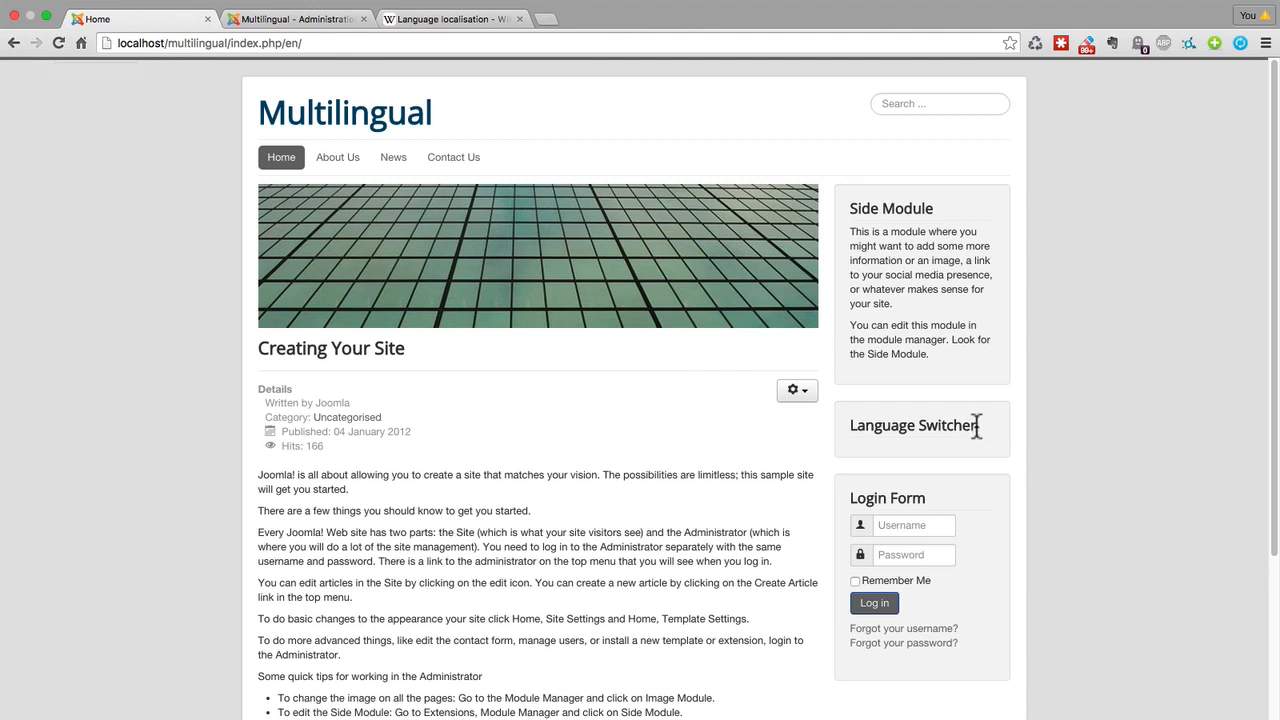
left_click_drag(977, 426, 851, 425)
In the site administration, add a menu titled English Menu with menu type english menu, then save and close it.
left_click(256, 21)
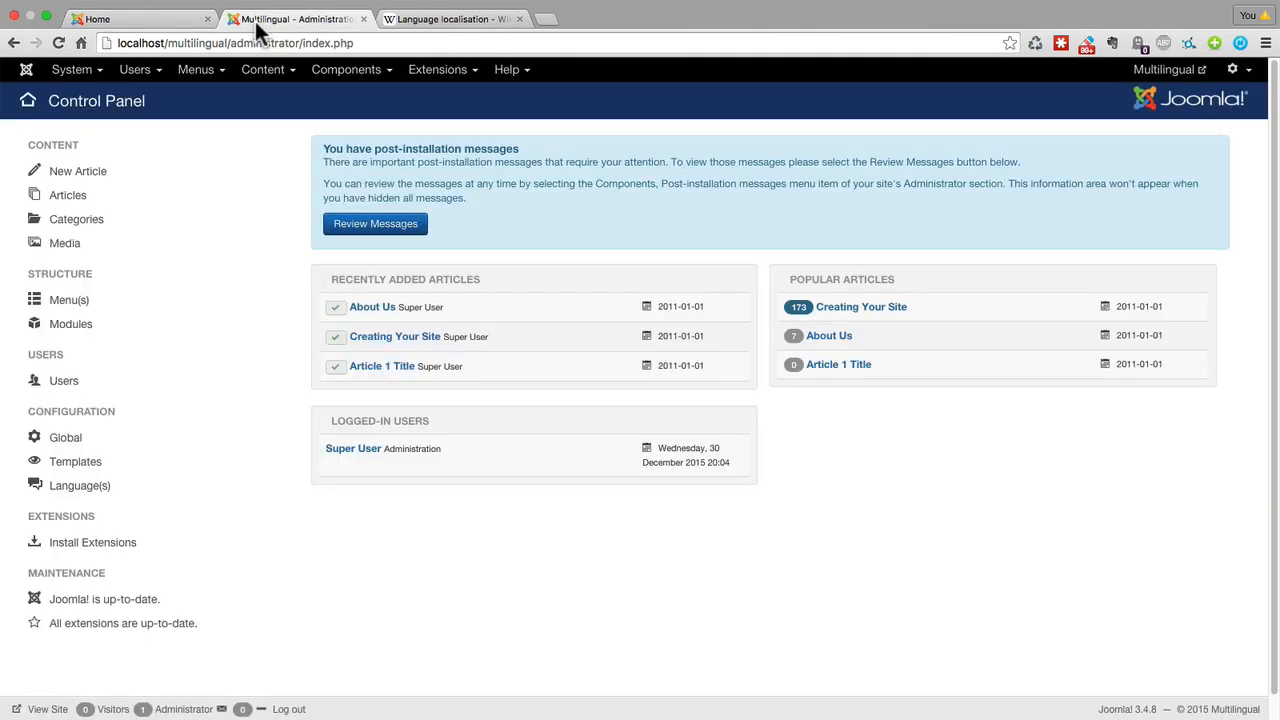
left_click(201, 80)
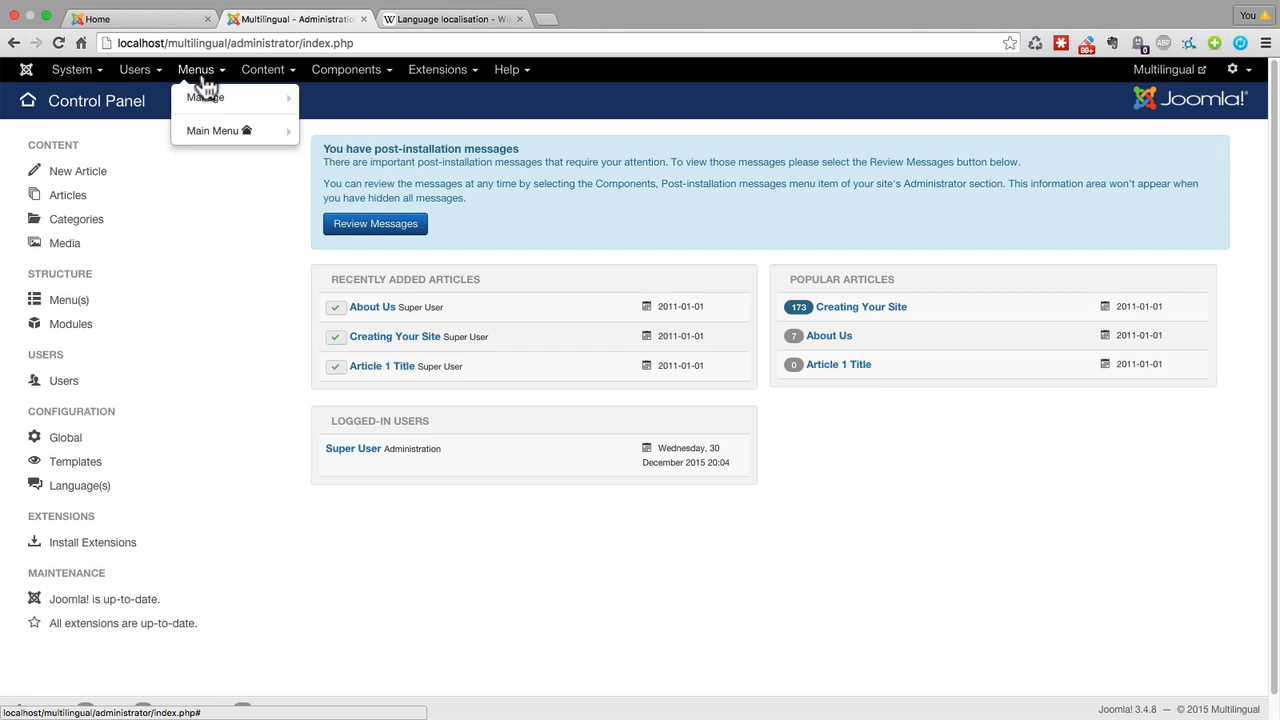
mouse_move(207, 104)
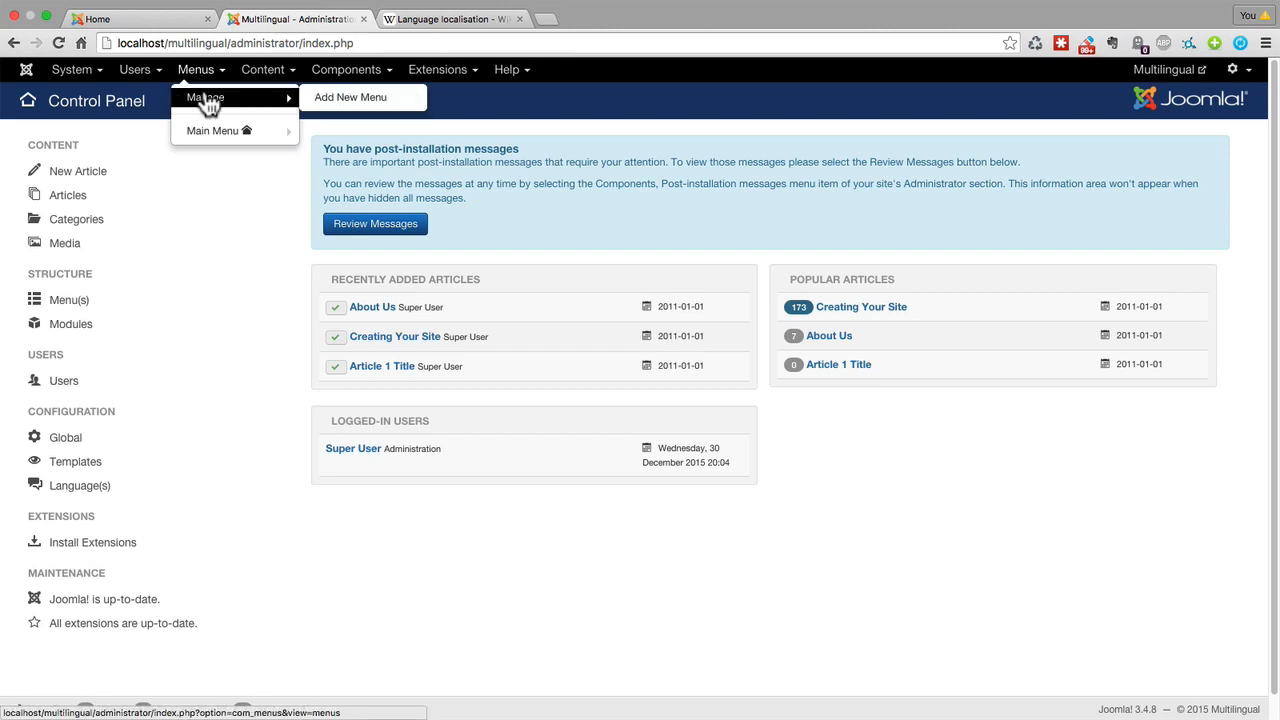
left_click(316, 100)
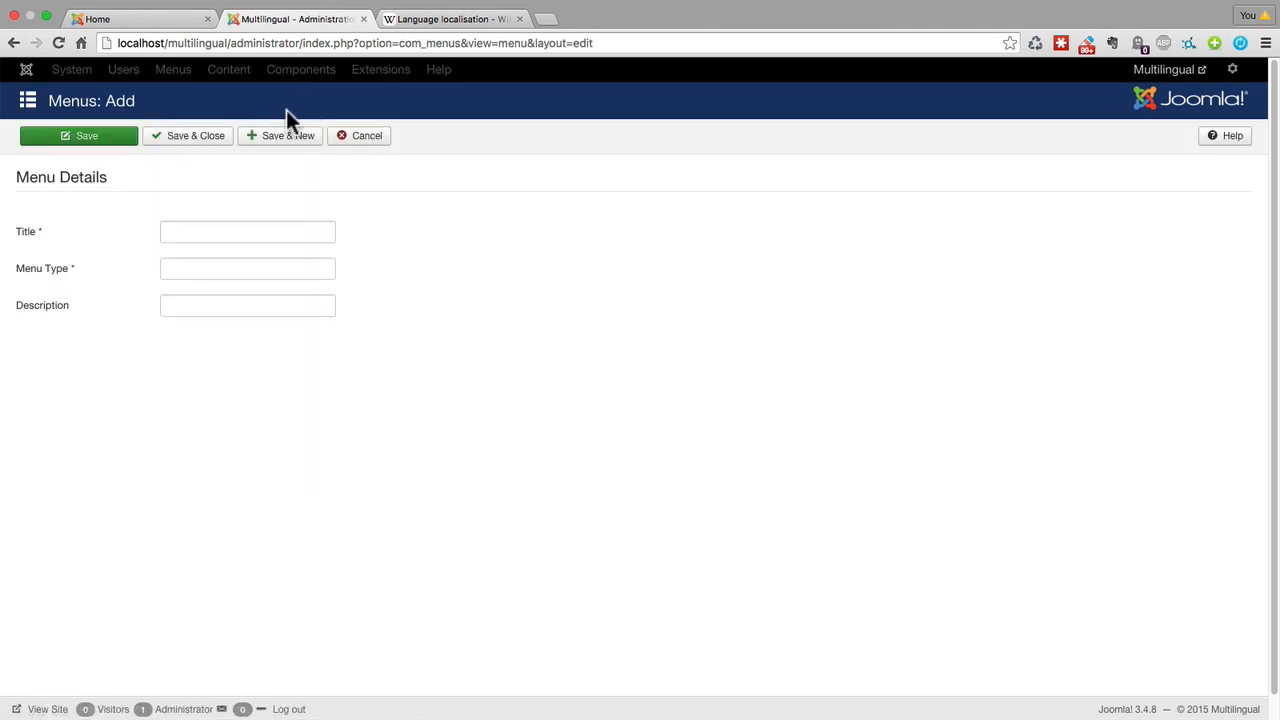
left_click(197, 235)
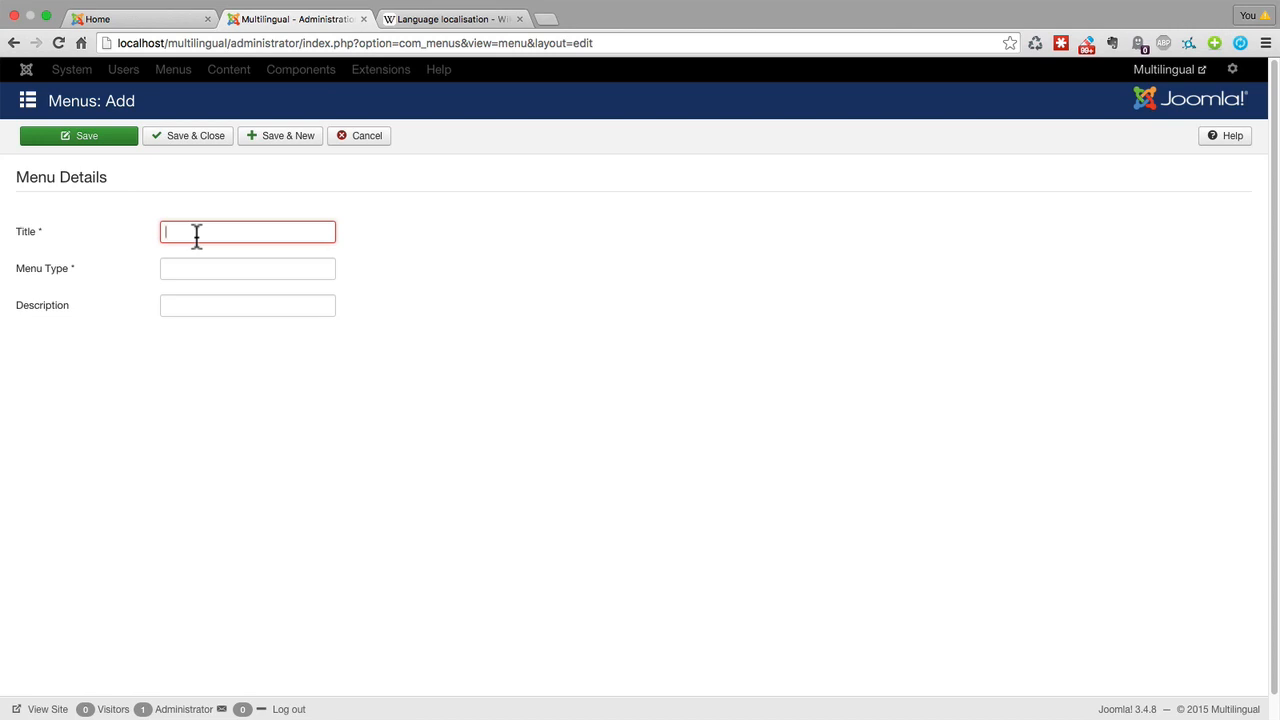
type("English Menu")
key("Tab")
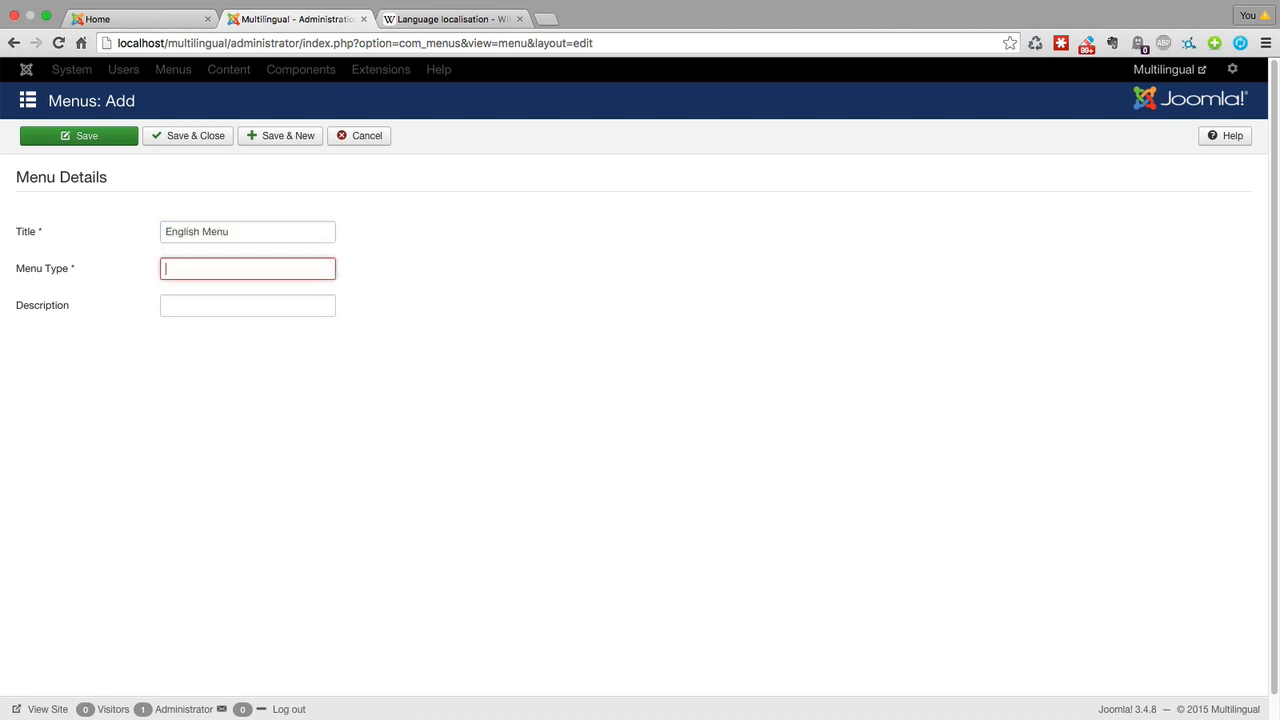
type("english menu")
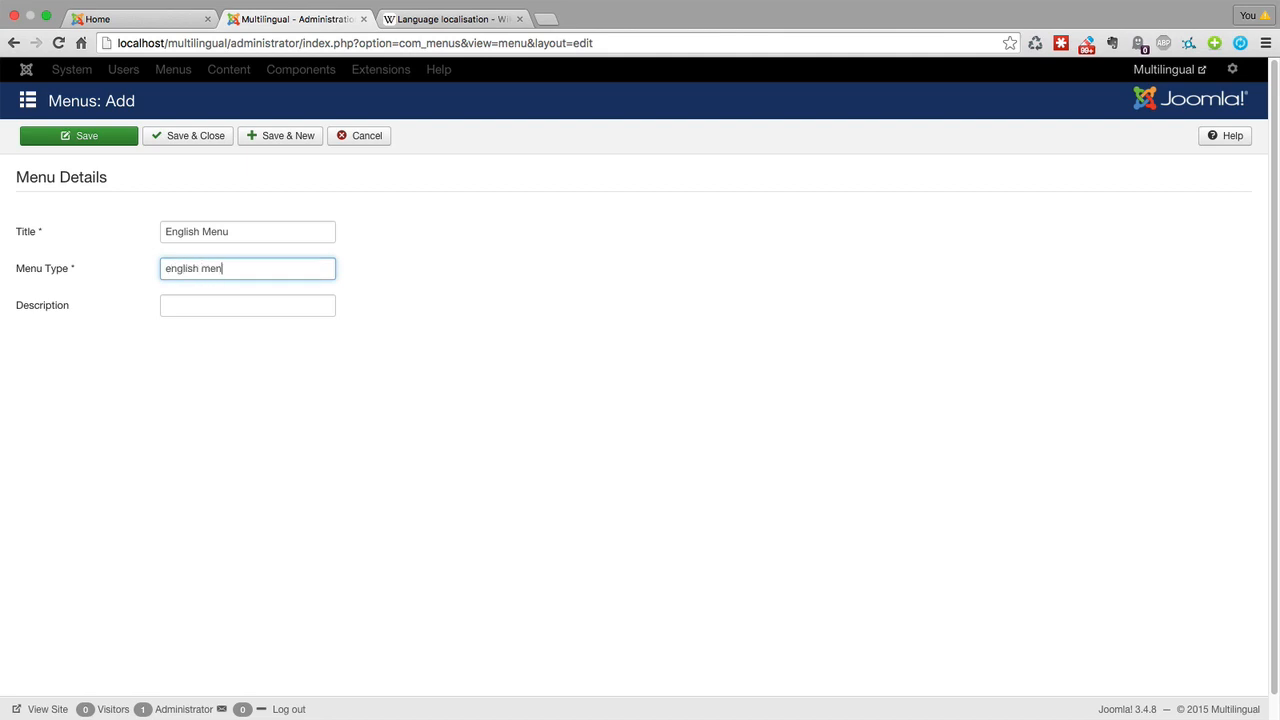
left_click(198, 142)
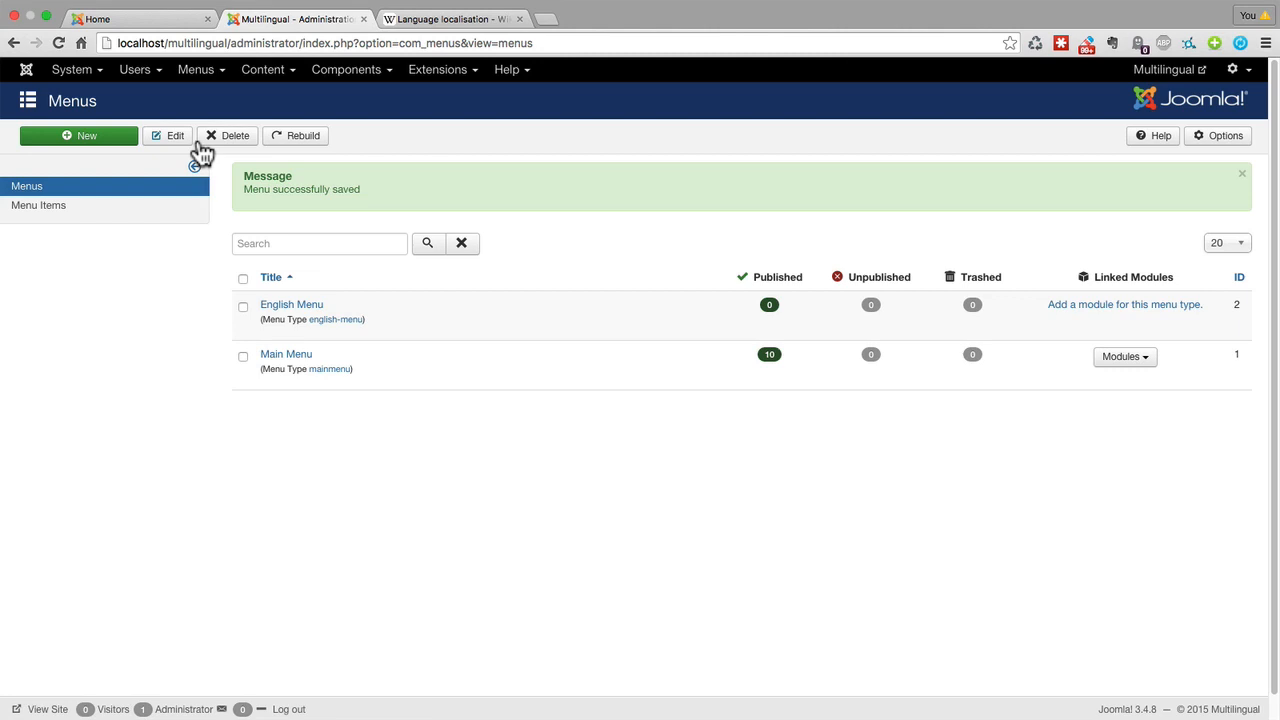
Add a second menu titled Spanish Menu with menu type spanish menu, then save and close it.
left_click(88, 136)
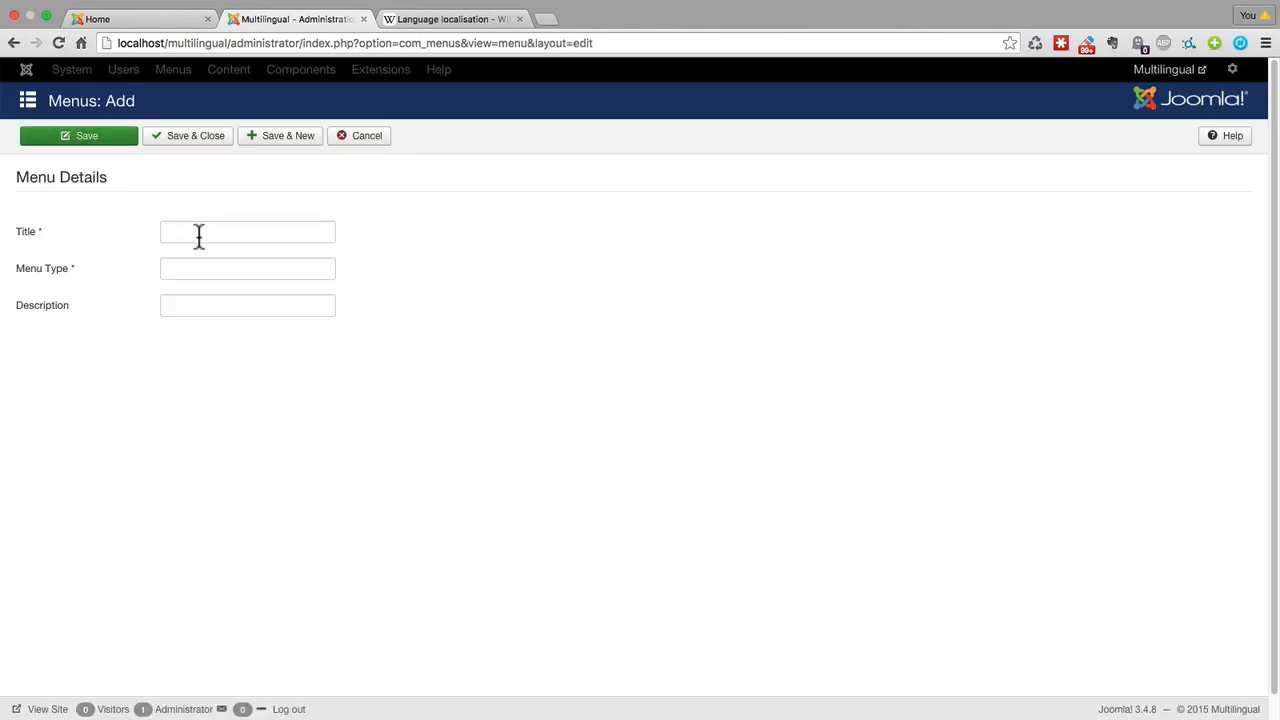
left_click(201, 233)
type("Spanish Menu")
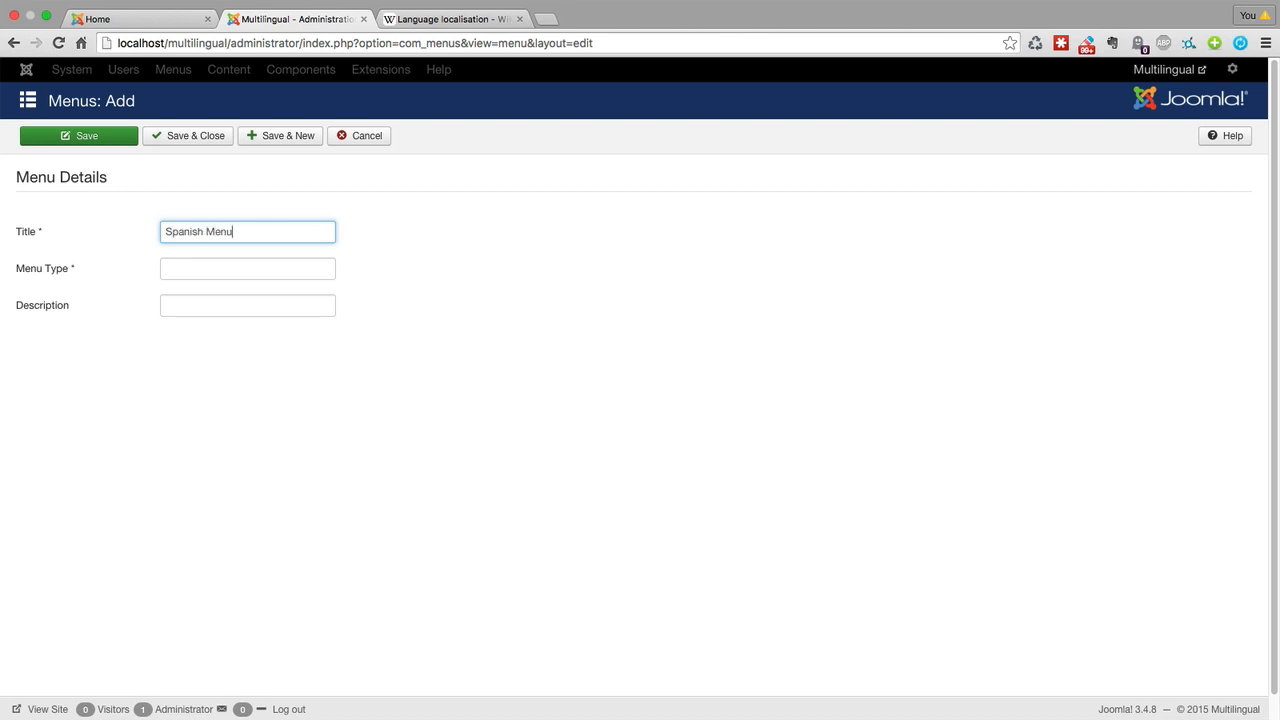
key("Tab")
type("spanish")
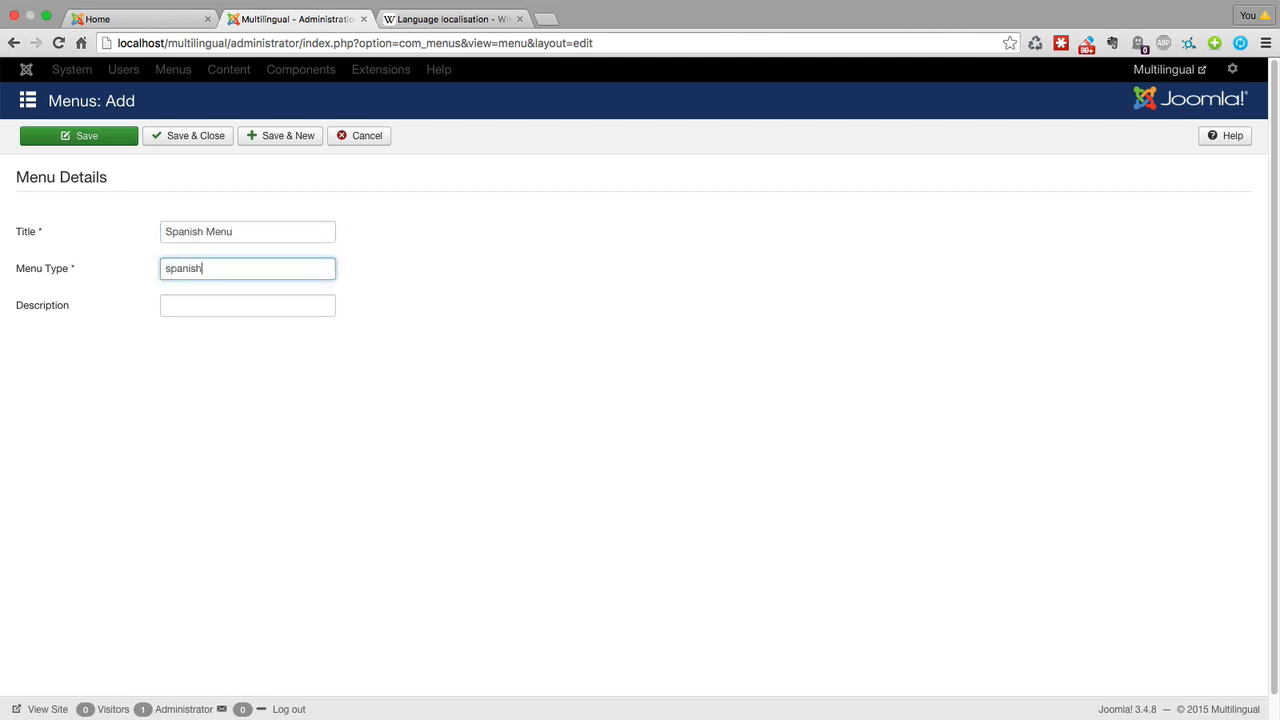
type(" menu")
left_click(206, 149)
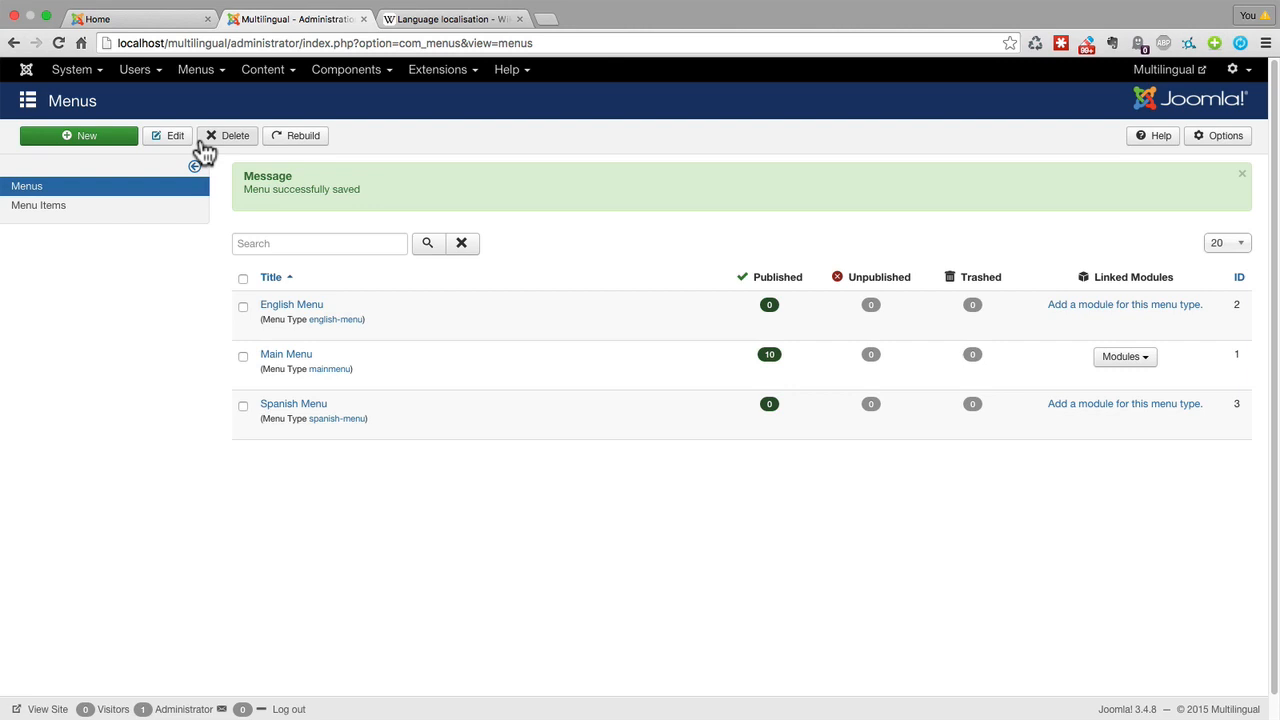
Start a new menu item in the English Menu with the title English Homepage, leaving the alias blank.
left_click(193, 72)
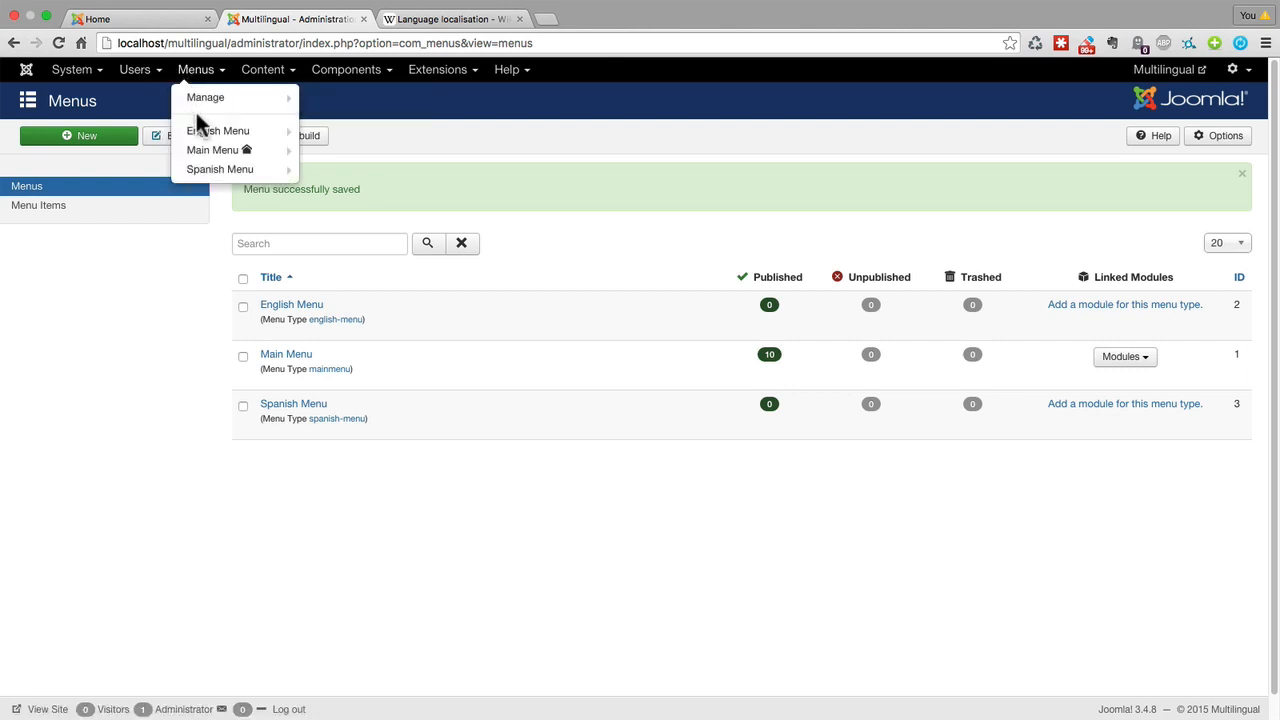
mouse_move(201, 138)
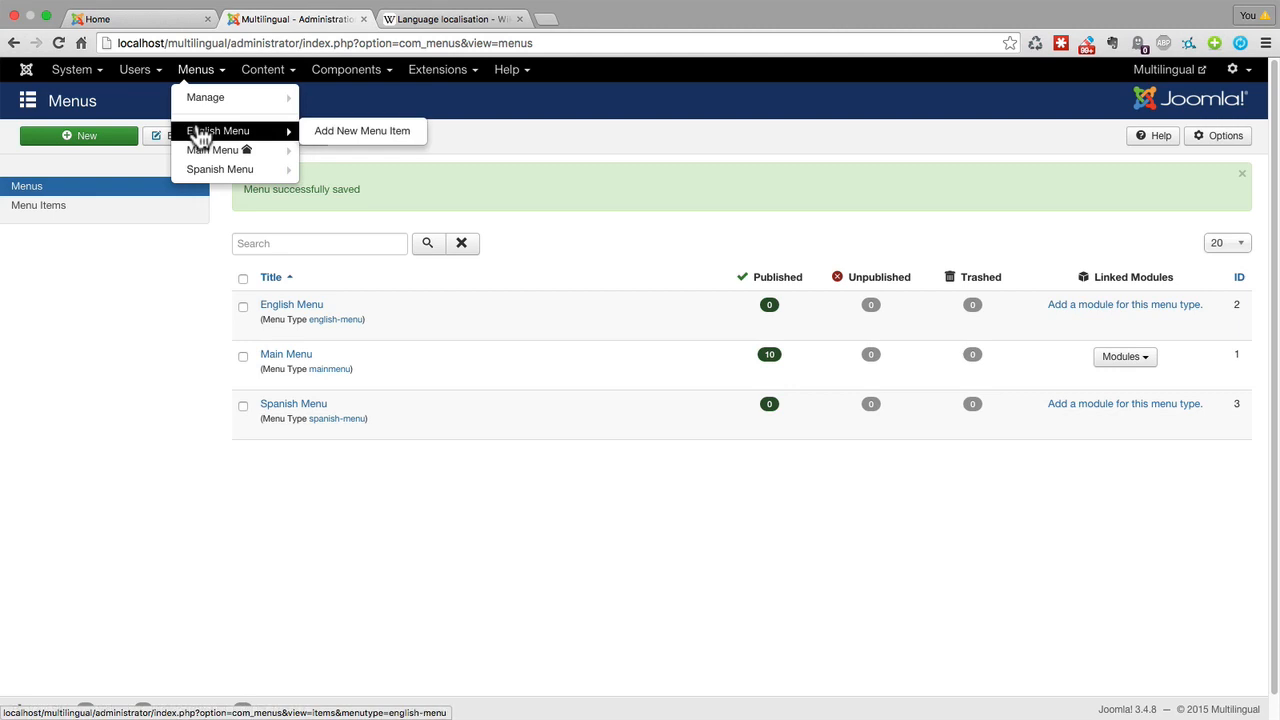
left_click(201, 136)
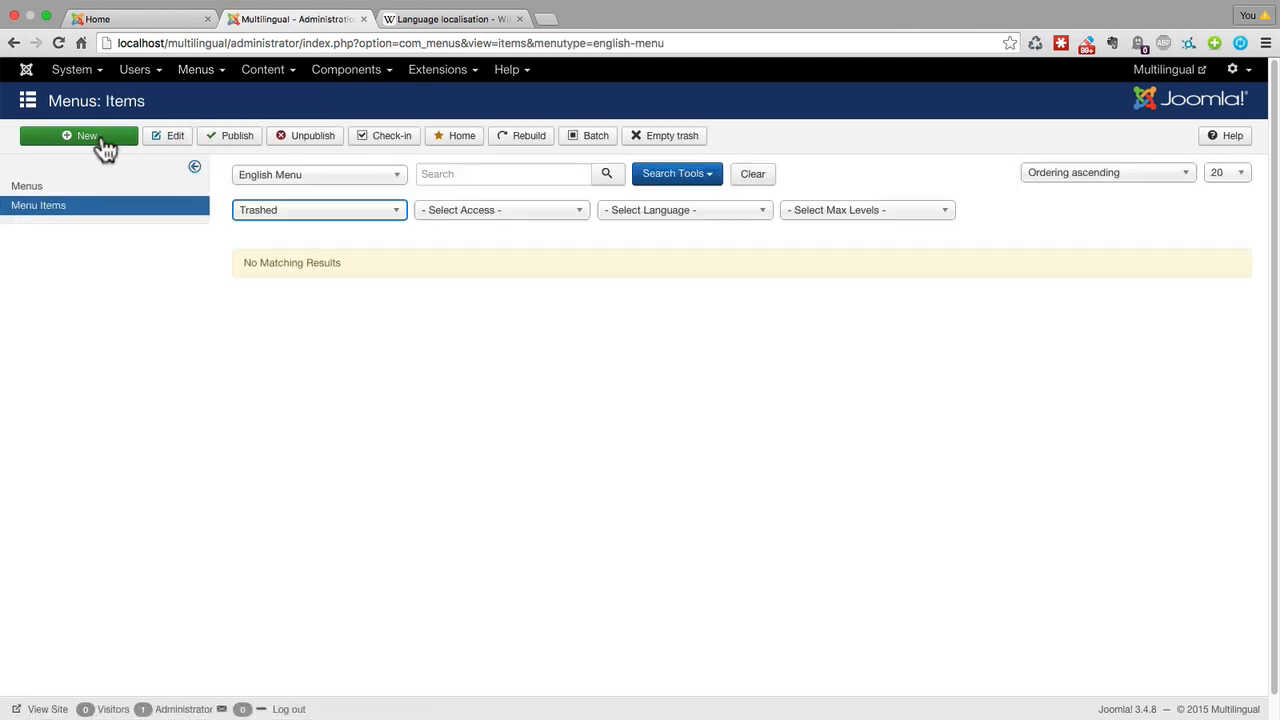
left_click(103, 140)
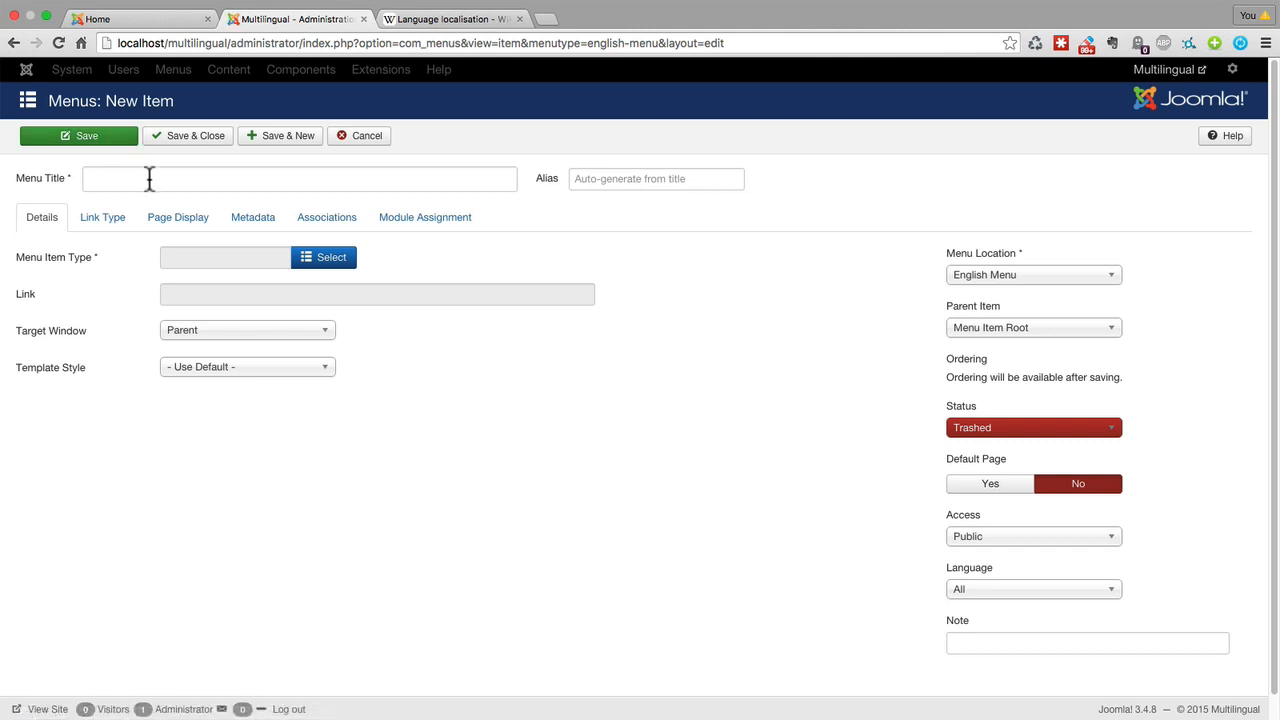
left_click(148, 178)
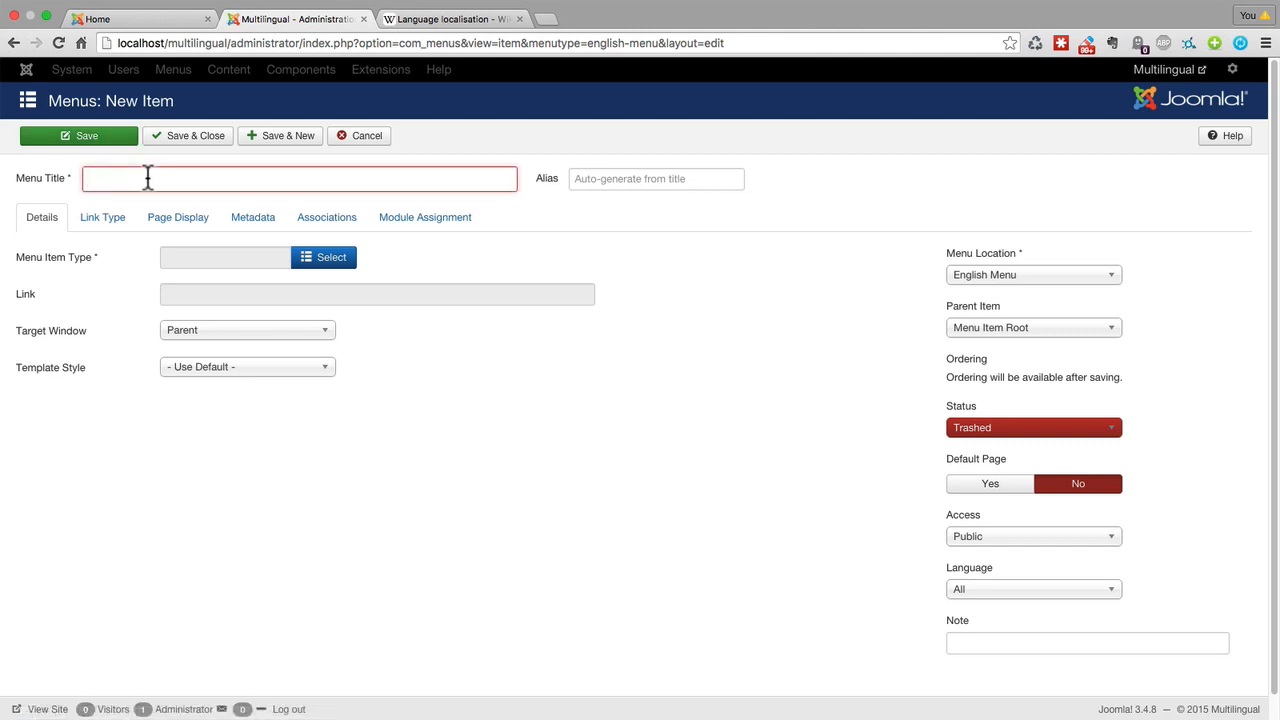
type("English Homep")
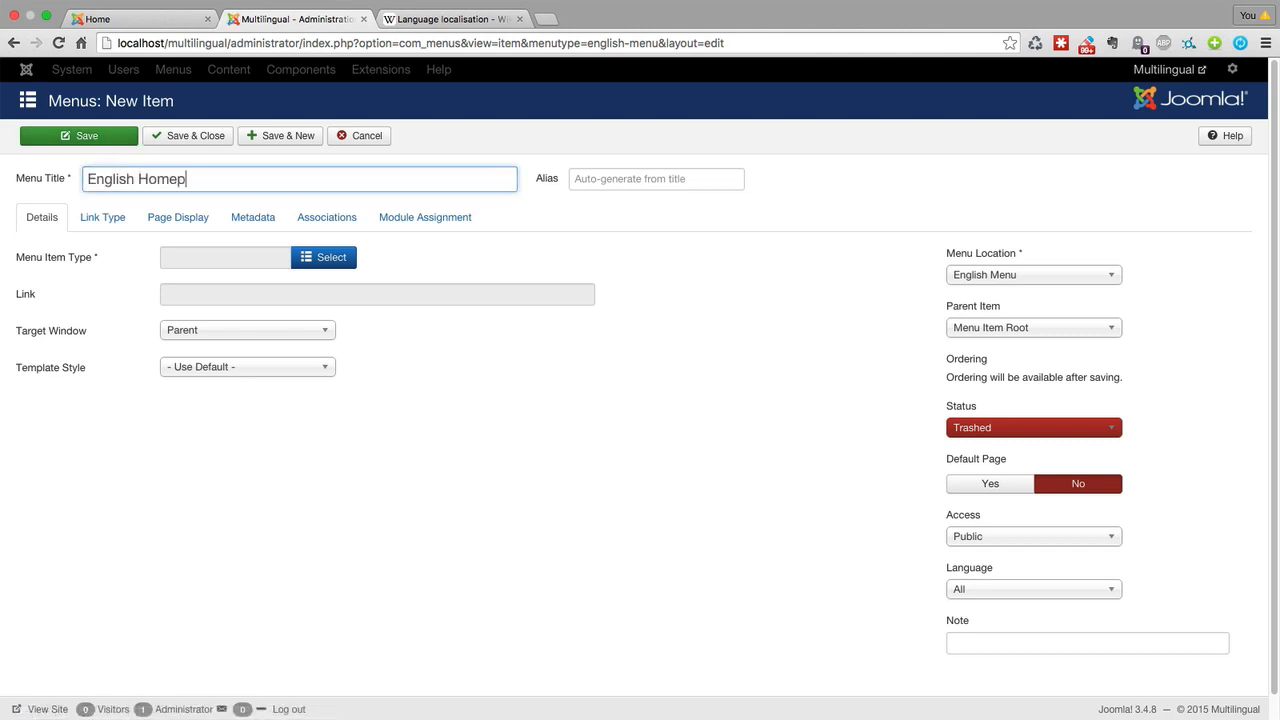
key("BackSpace")
type("page")
key("Tab")
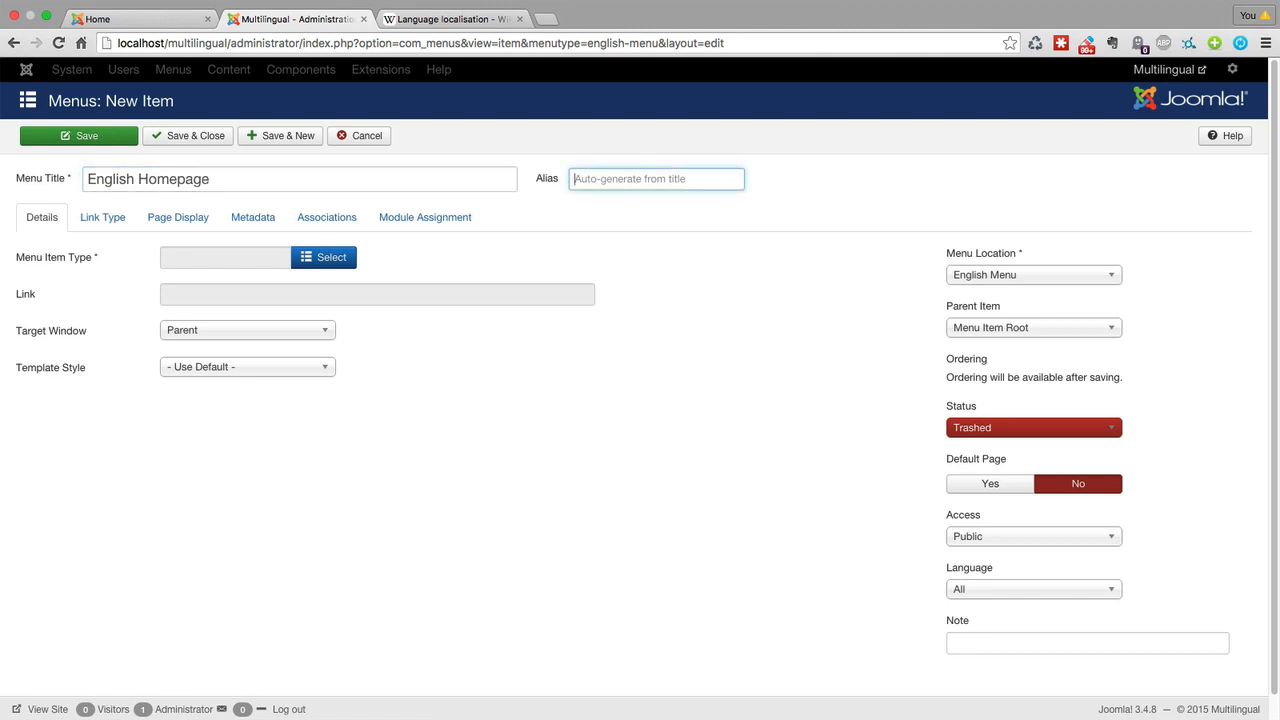
left_click(693, 340)
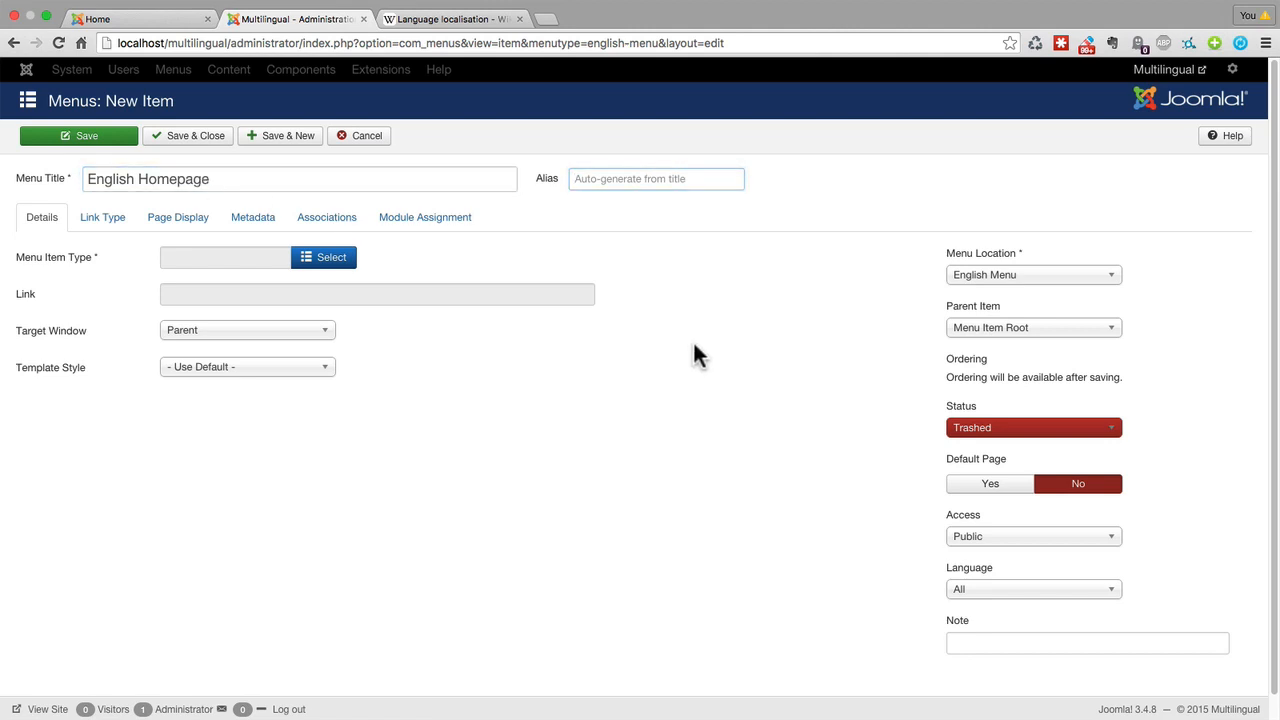
Set the English Homepage item's menu item type to Featured Articles.
left_click(316, 262)
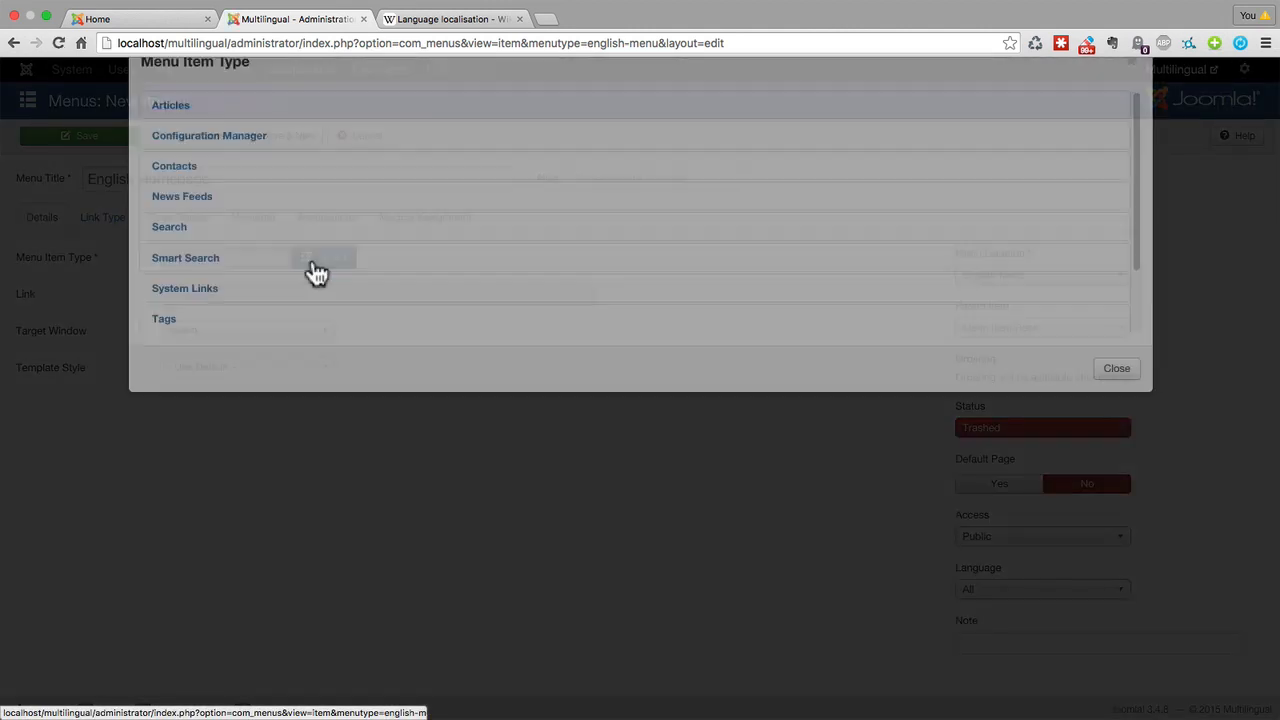
left_click(178, 158)
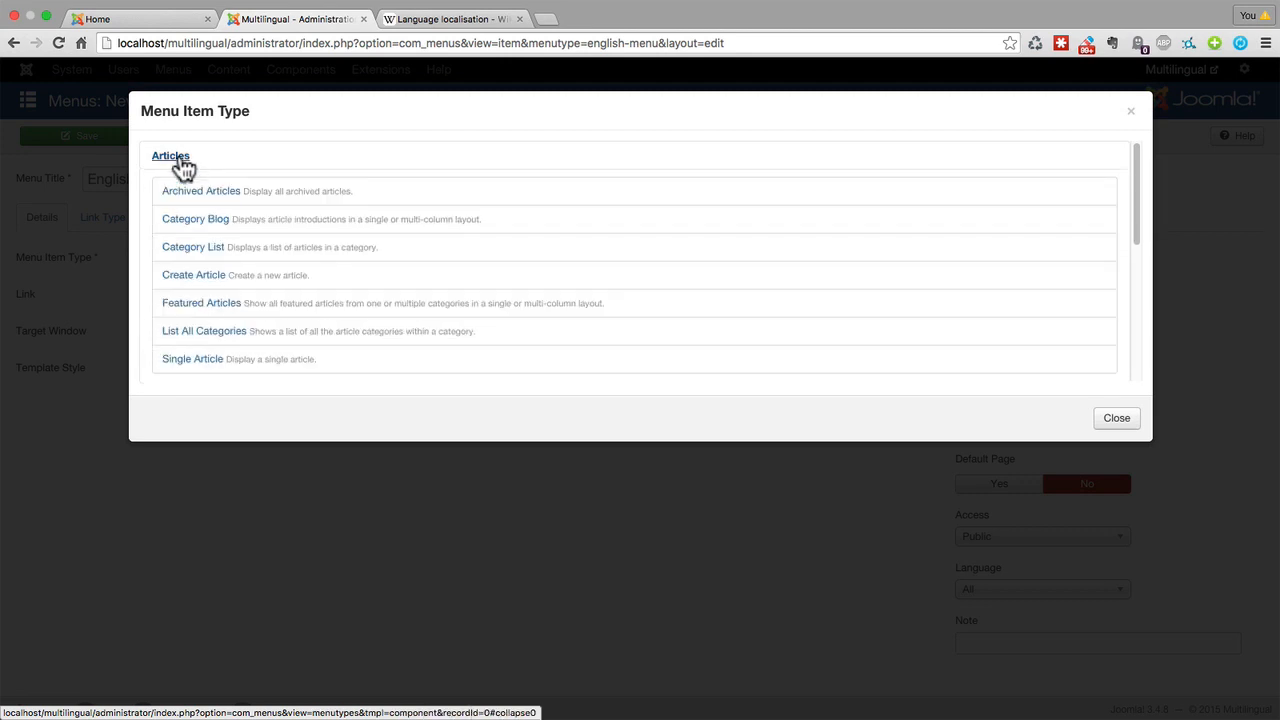
left_click(193, 303)
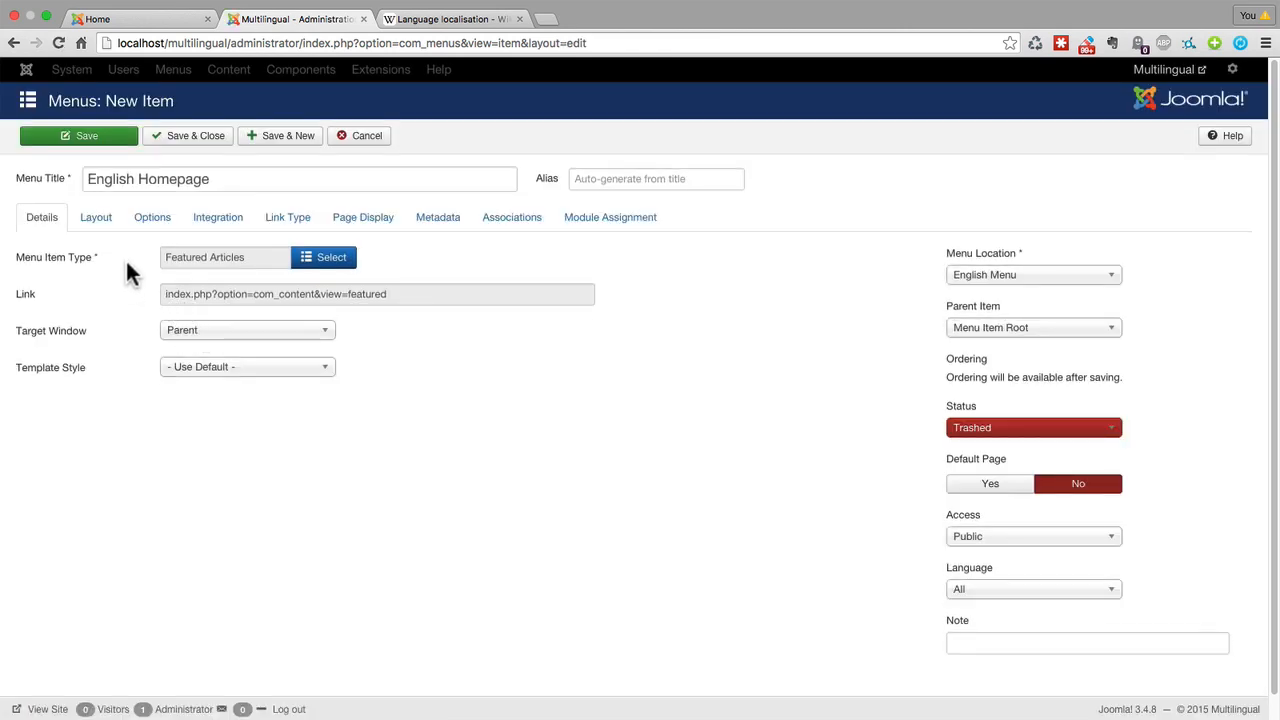
Set the status of the English Homepage menu item to Published.
left_click(980, 430)
left_click(972, 442)
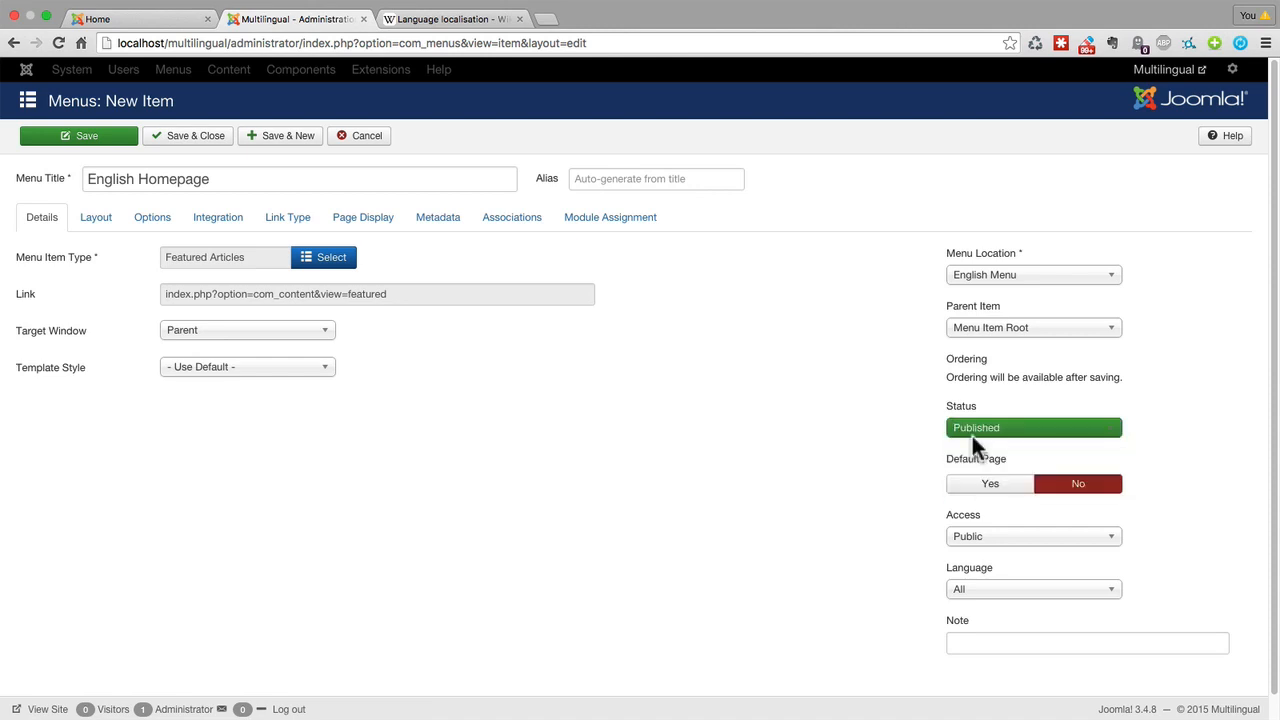
scroll(870, 437, "down", 1)
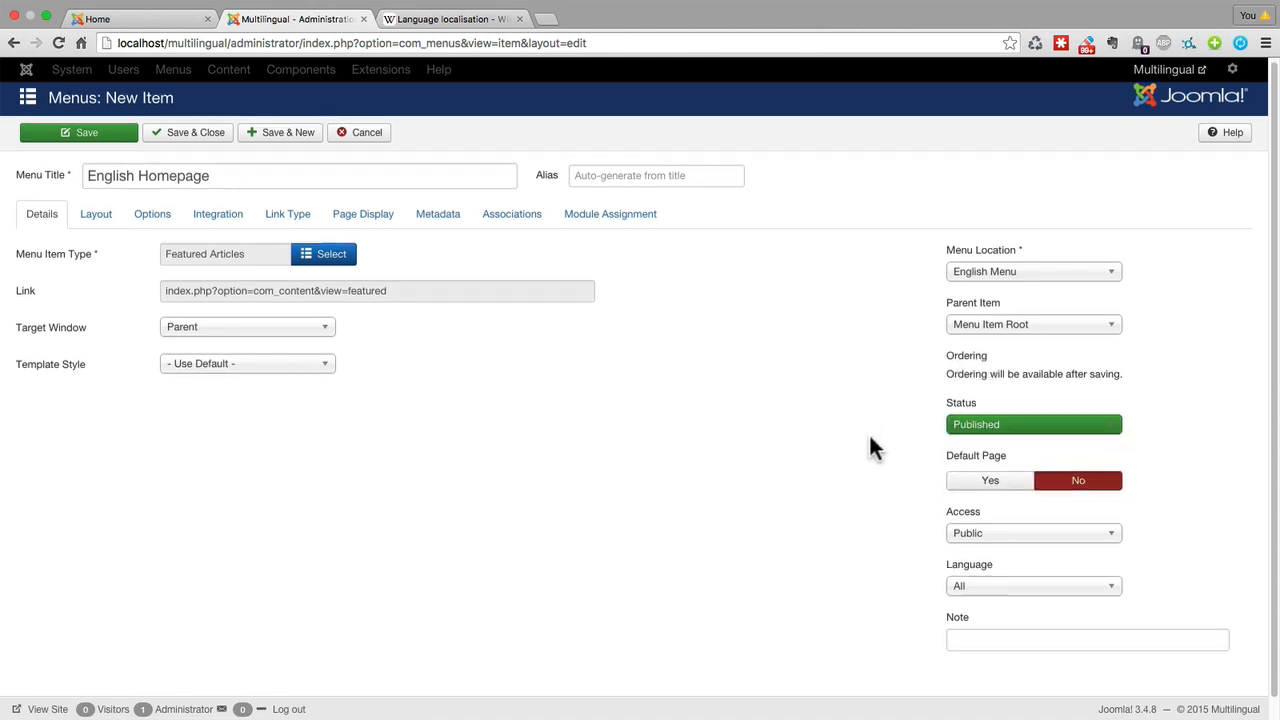
scroll(870, 449, "down", 1)
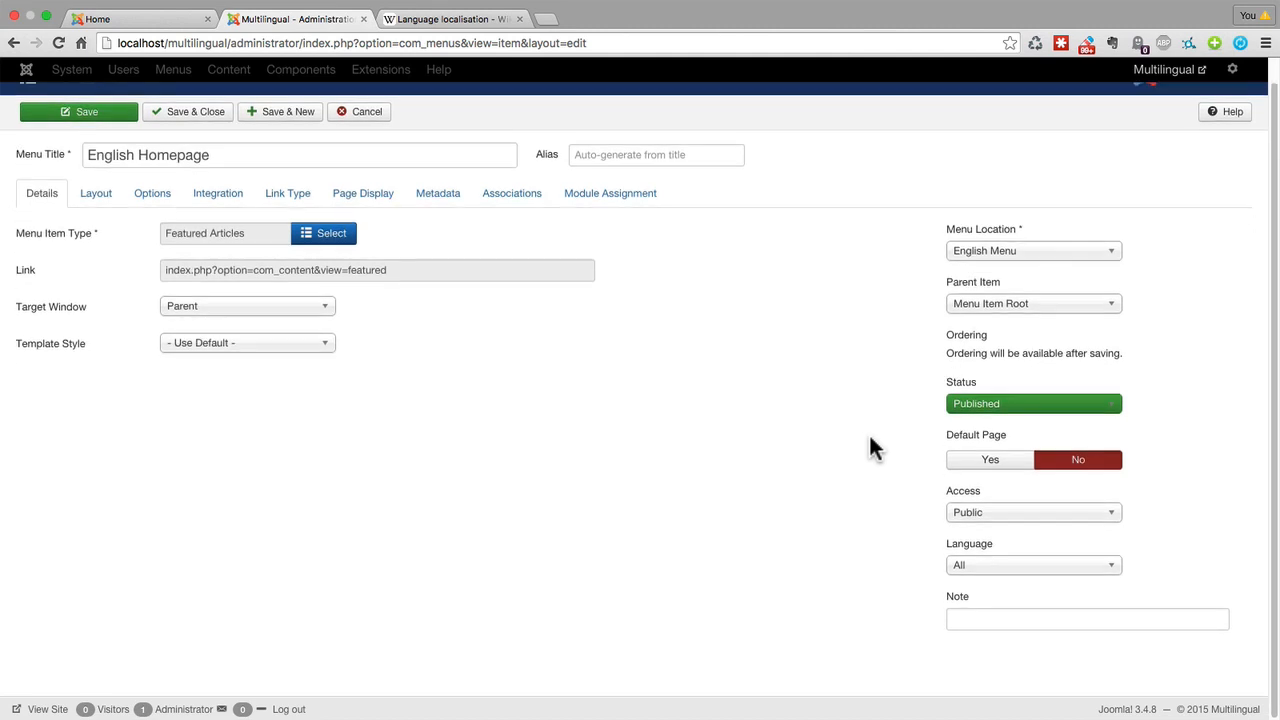
Assign the English Homepage menu item to English (UK), make it the default page, then save and close it.
left_click(968, 566)
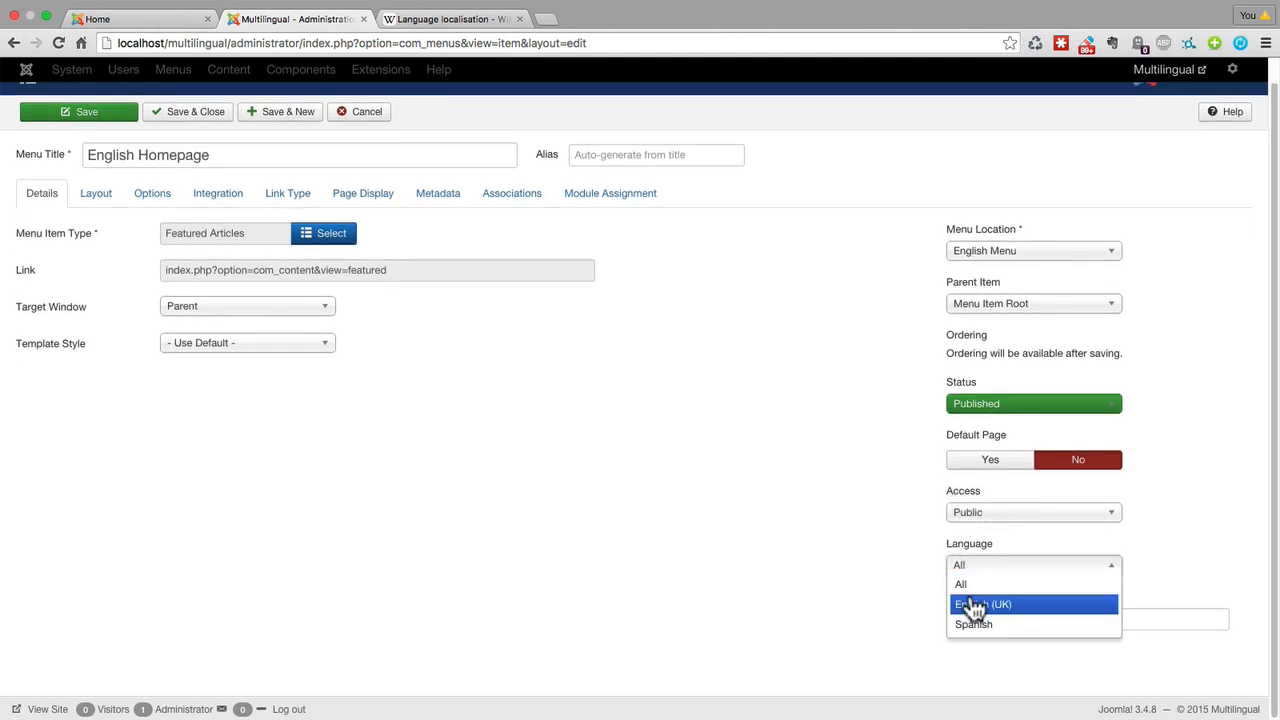
left_click(975, 604)
scroll(922, 585, "up", 1)
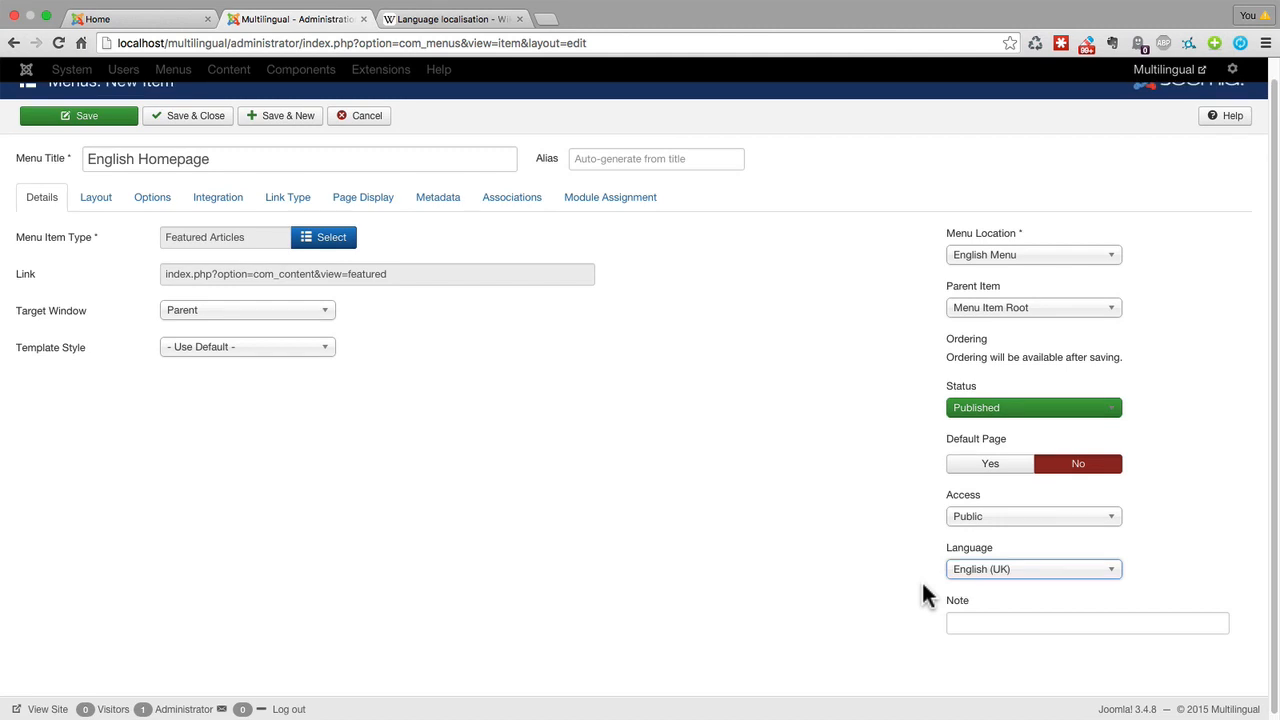
scroll(920, 585, "up", 1)
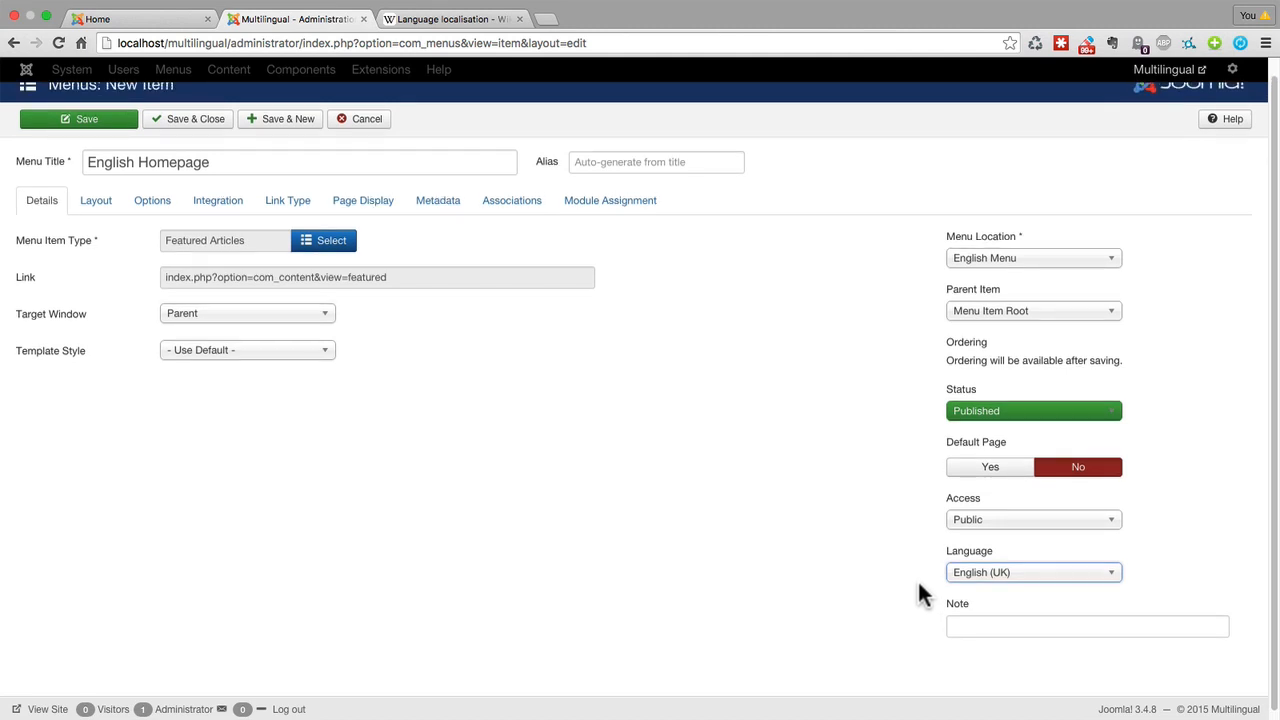
left_click(986, 470)
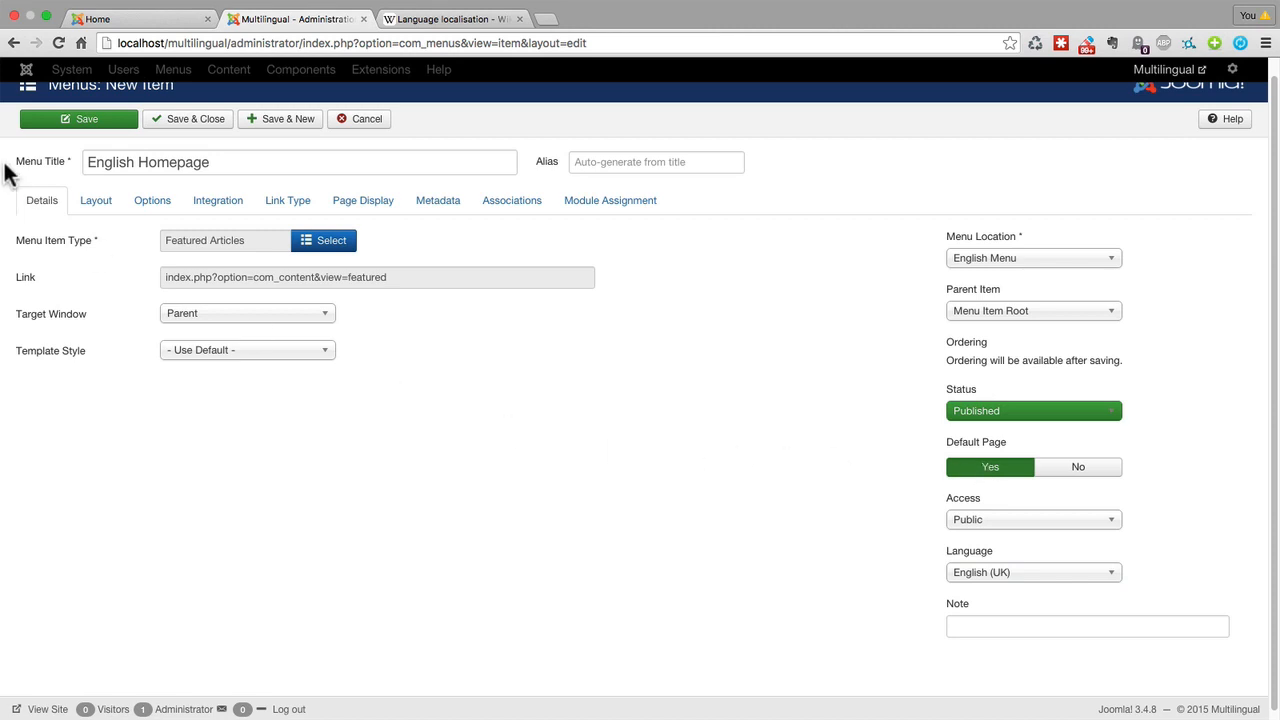
left_click(176, 120)
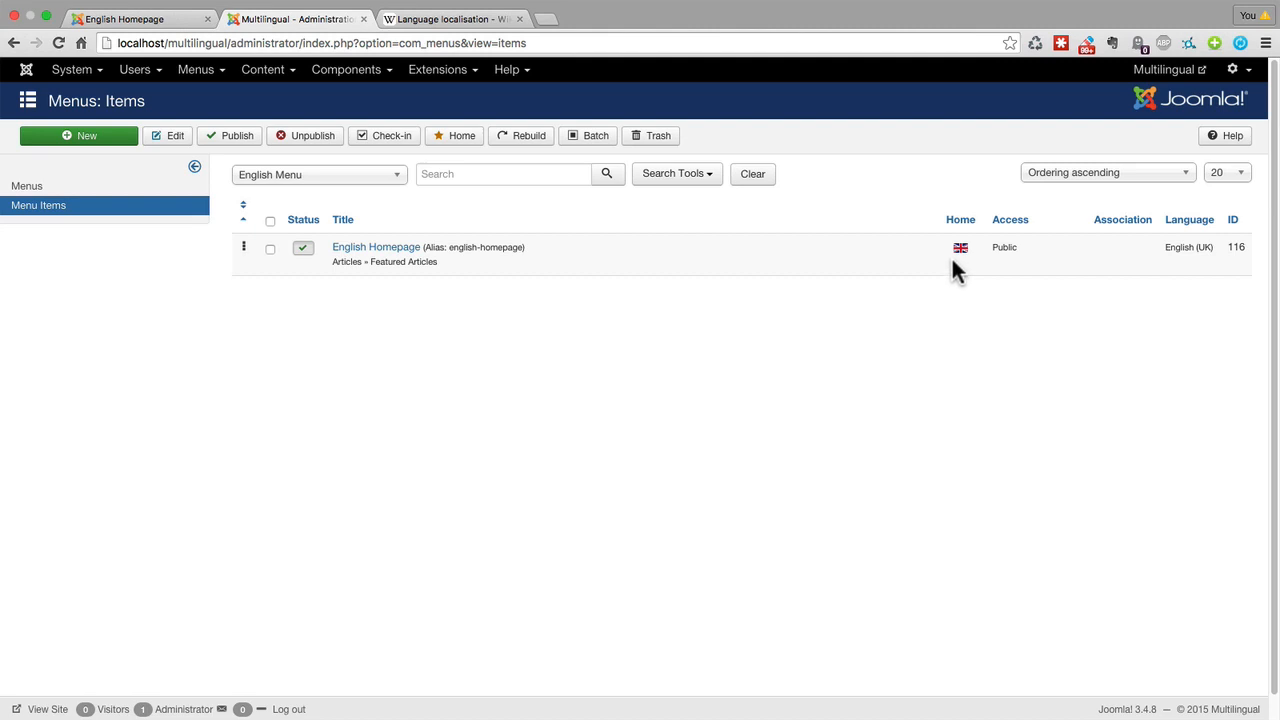
Start a new menu item in the Spanish Menu with the title Spanish homepage, leaving the alias blank.
left_click(206, 70)
mouse_move(221, 135)
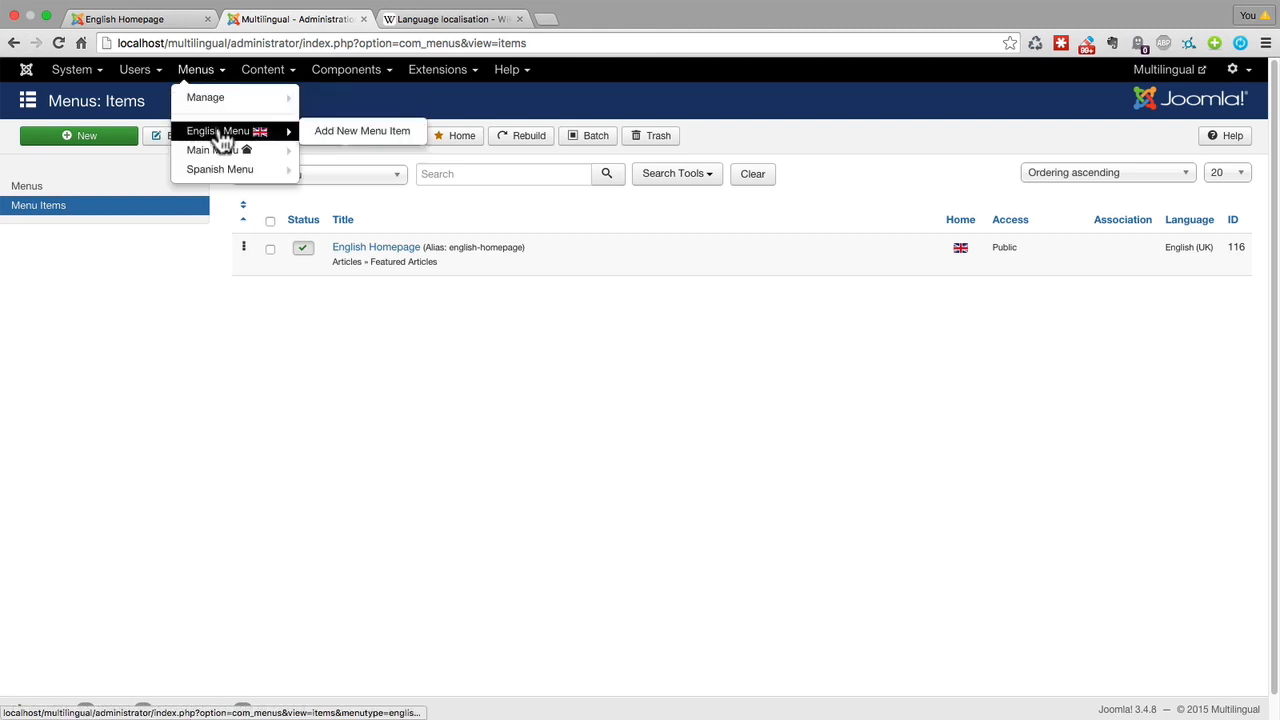
mouse_move(205, 175)
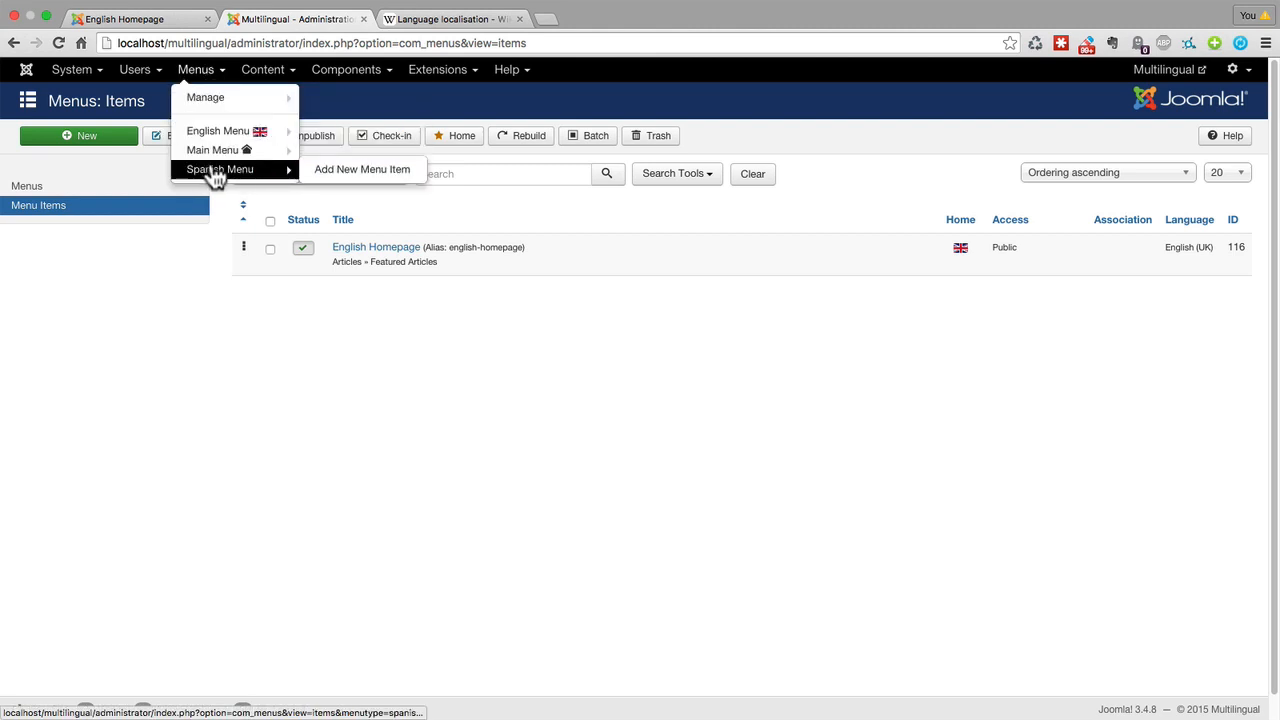
left_click(328, 172)
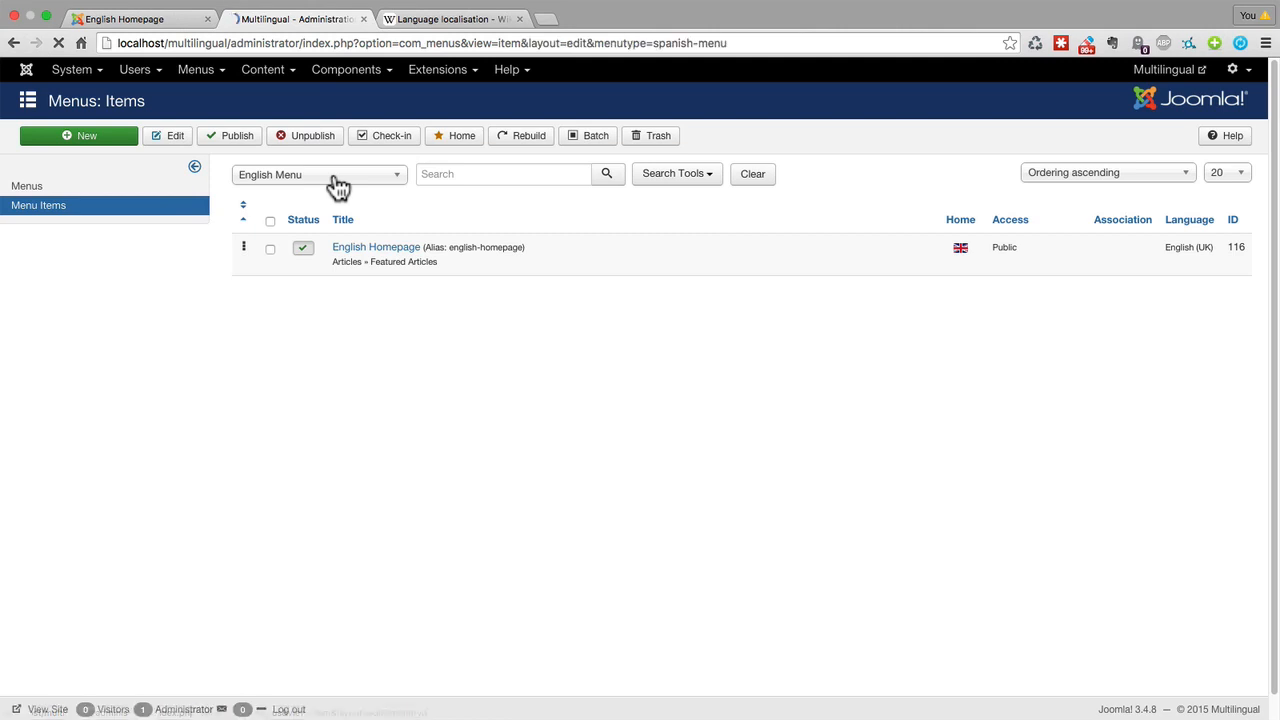
left_click(211, 178)
type("Span")
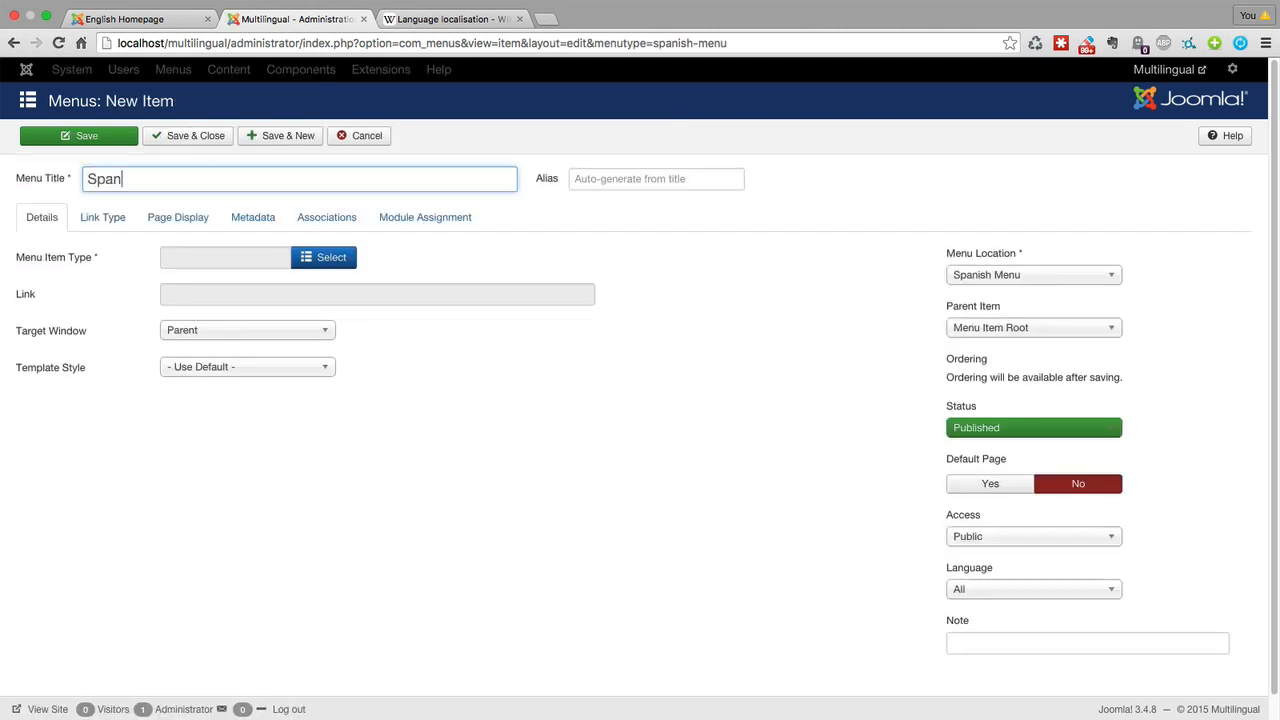
type("ish homepage")
key("Tab")
Set the Spanish homepage item's menu item type to Featured Articles.
left_click(326, 263)
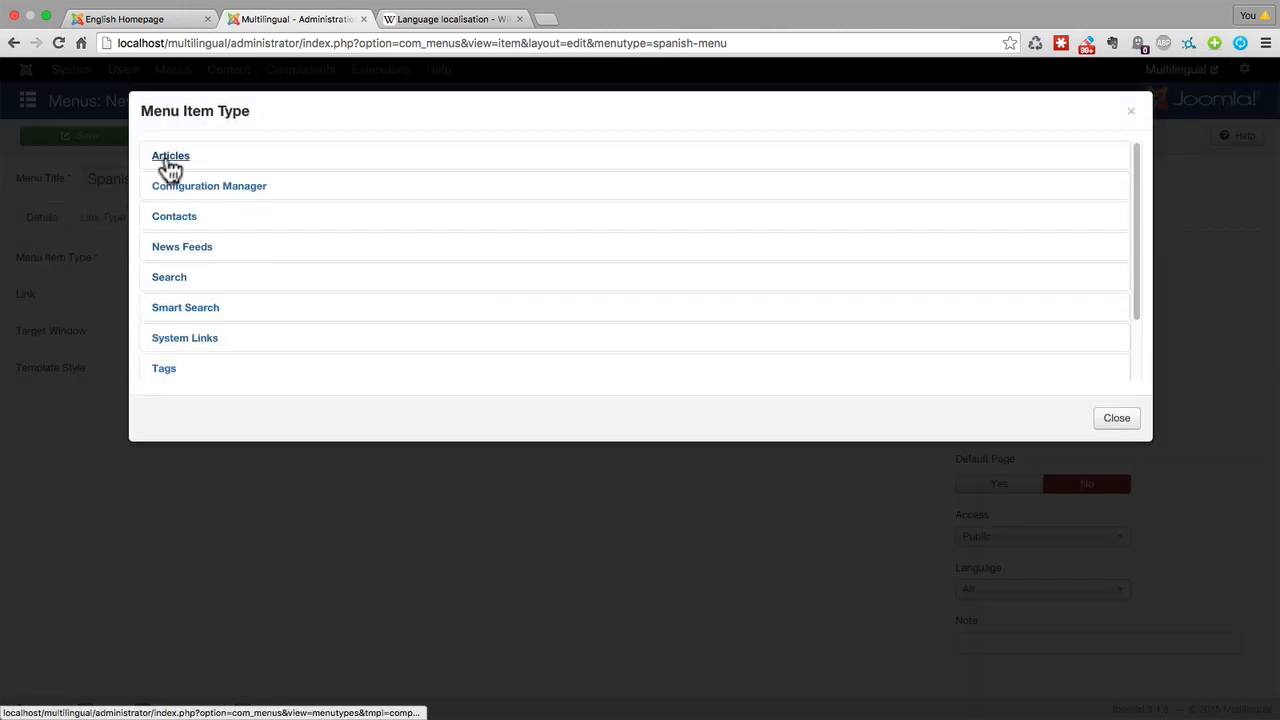
left_click(170, 158)
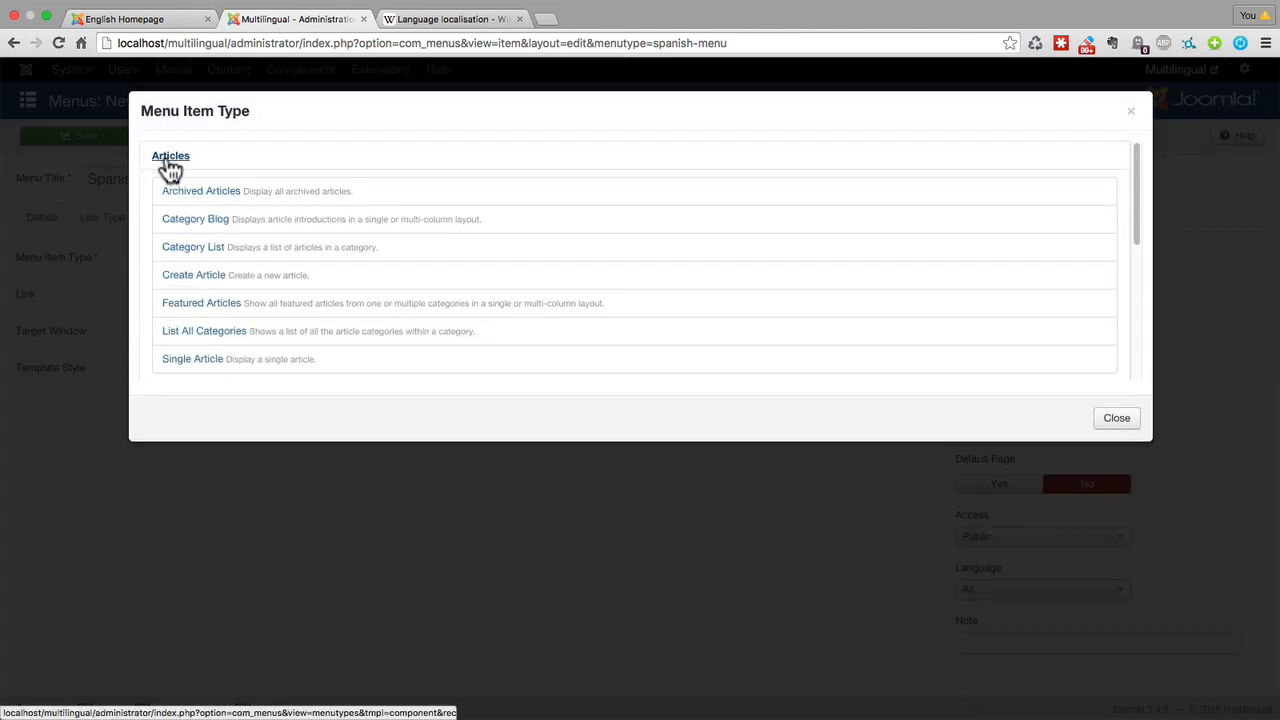
left_click(203, 304)
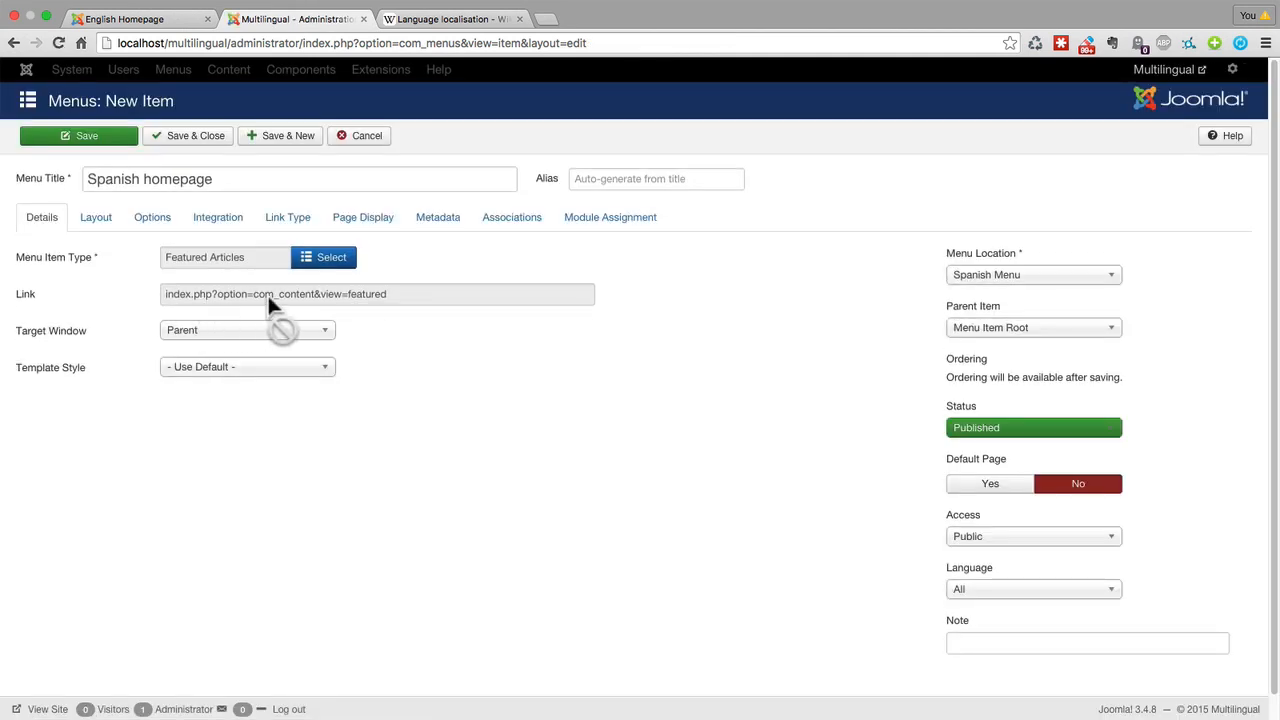
Make the Spanish homepage item the default page with Spanish as its language, then save and close it.
scroll(909, 432, "down", 1)
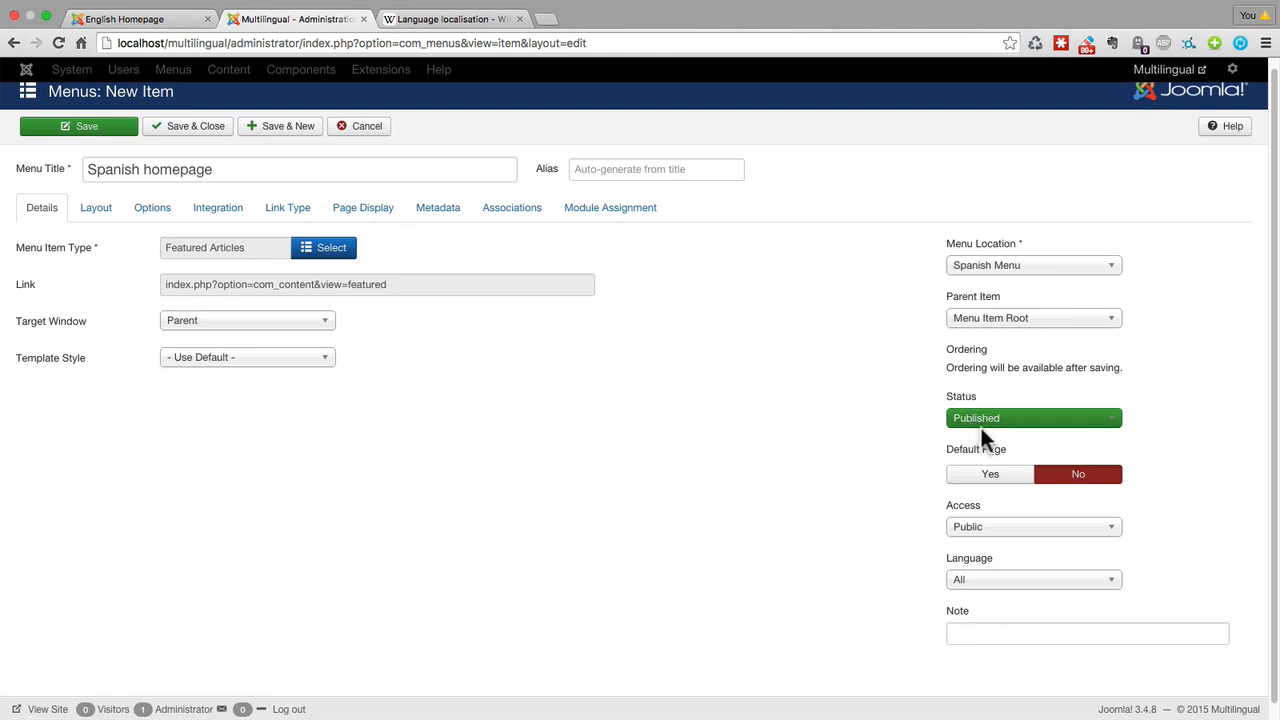
left_click(989, 476)
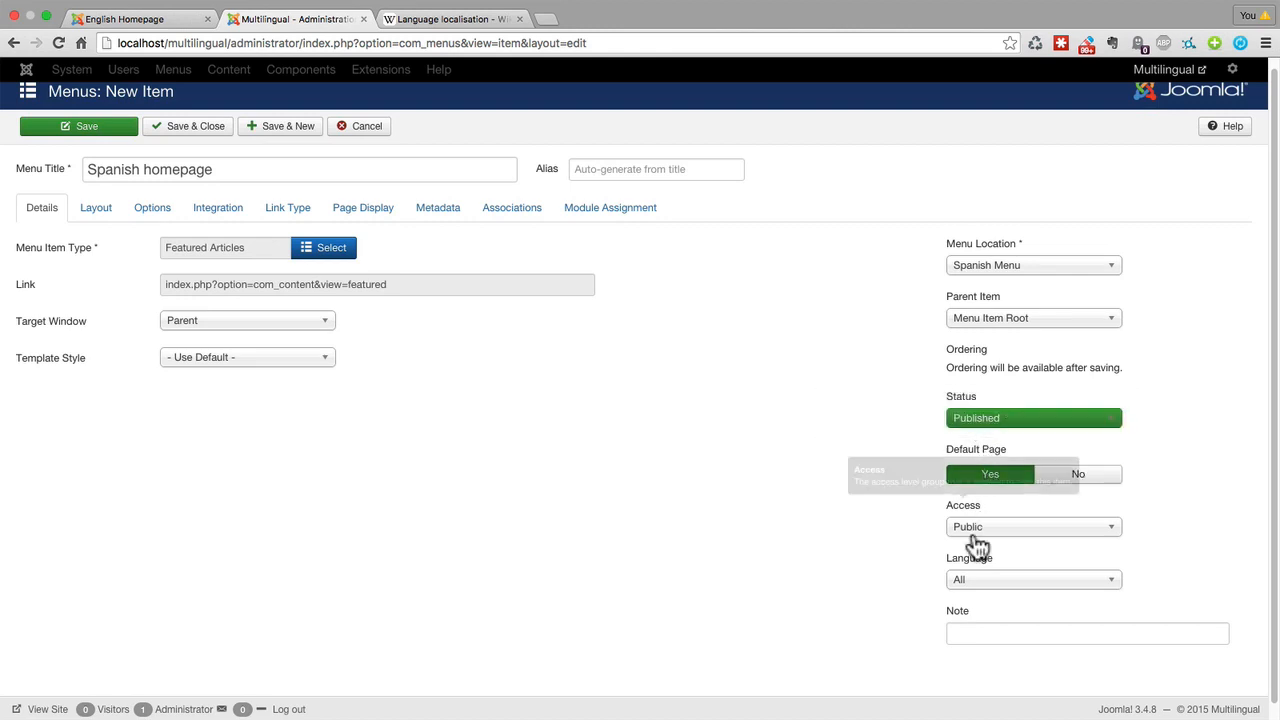
left_click(975, 582)
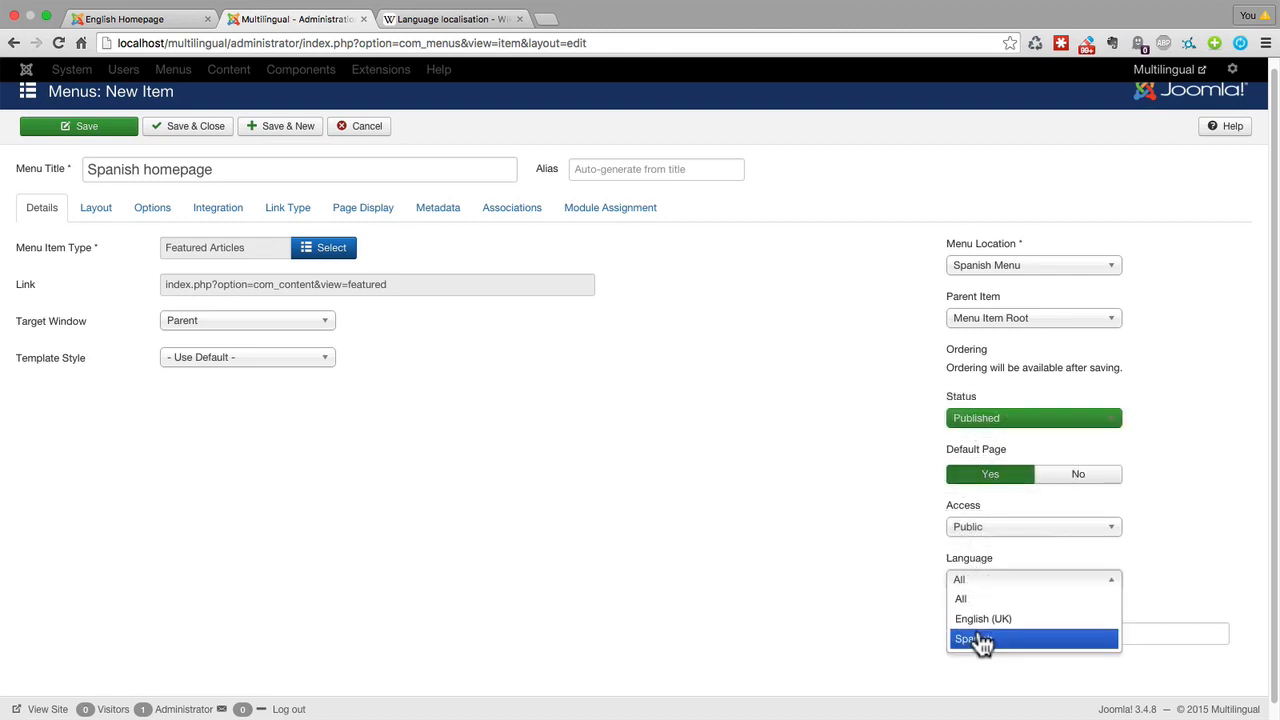
left_click(978, 638)
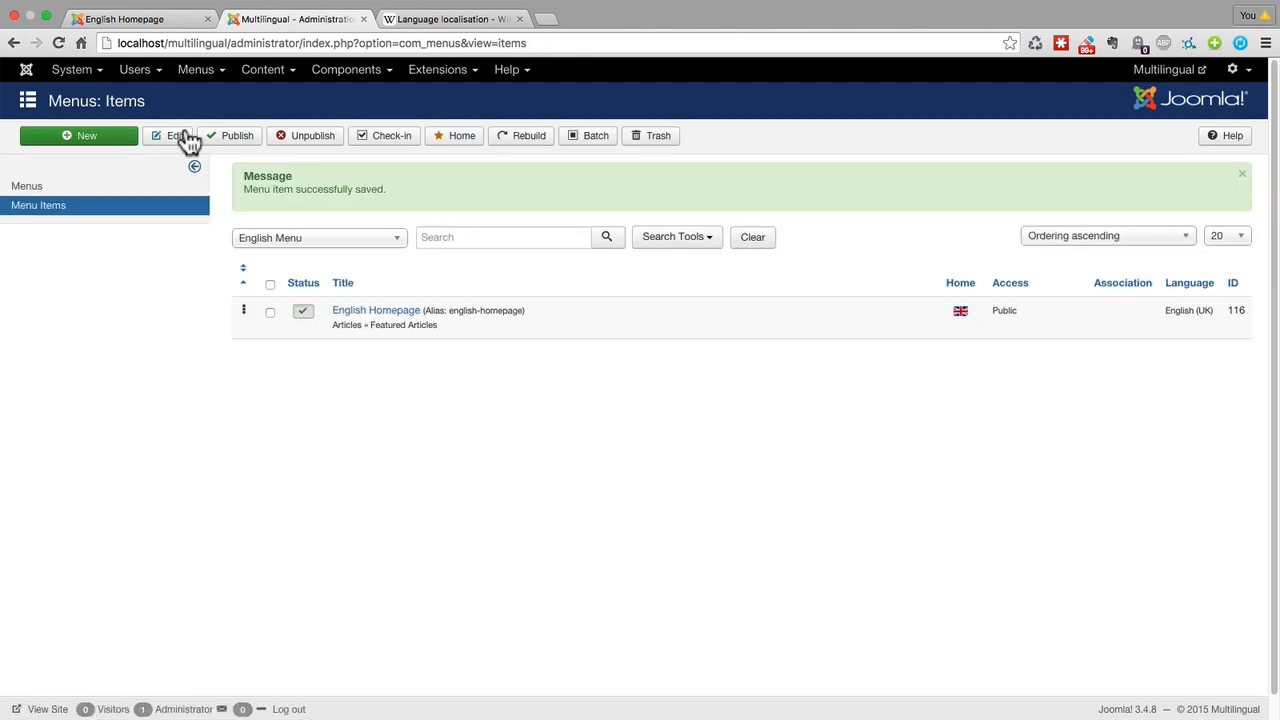
List the Spanish Menu's items and check the home markers of the English, Main and Spanish menus.
left_click(287, 245)
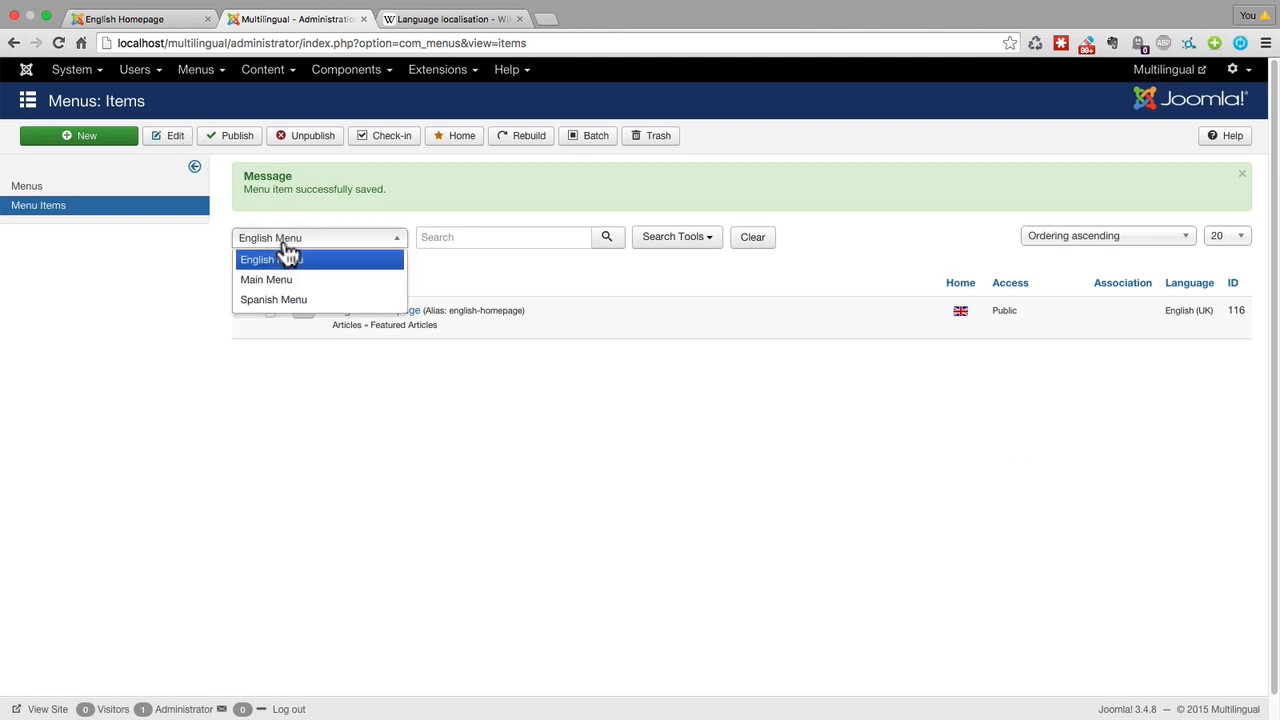
left_click(268, 300)
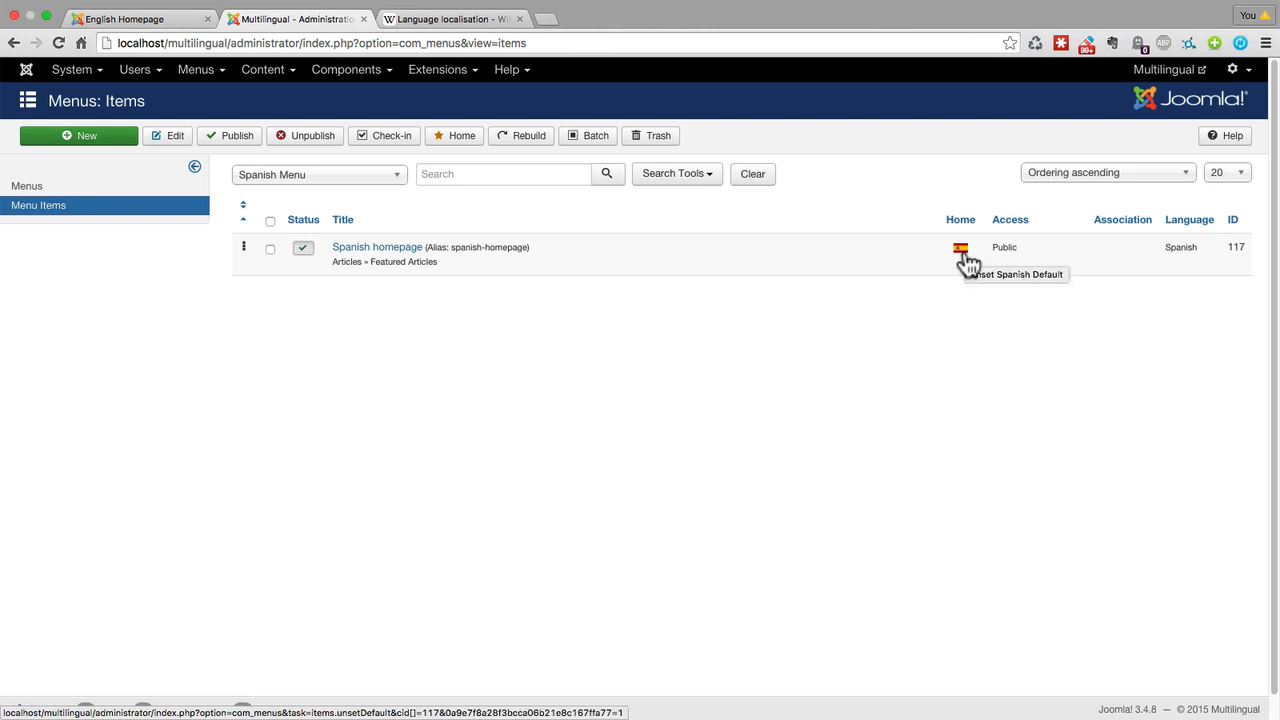
left_click(198, 74)
mouse_move(210, 133)
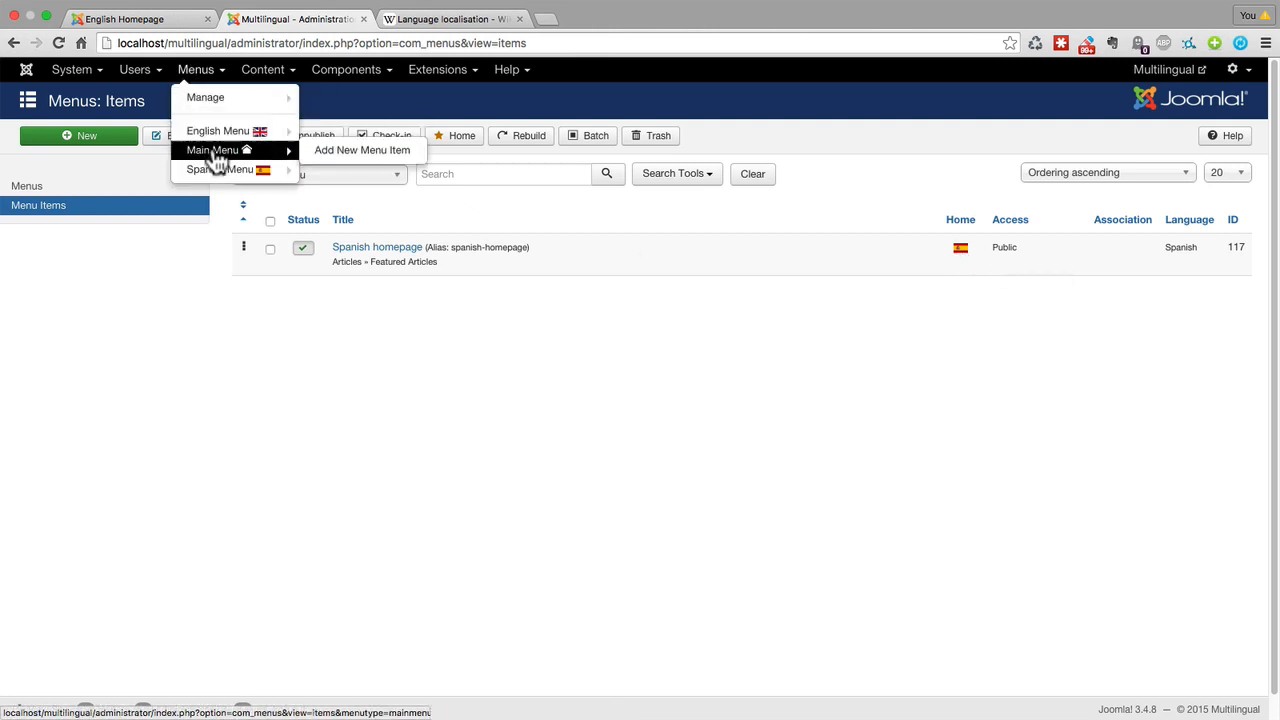
mouse_move(218, 172)
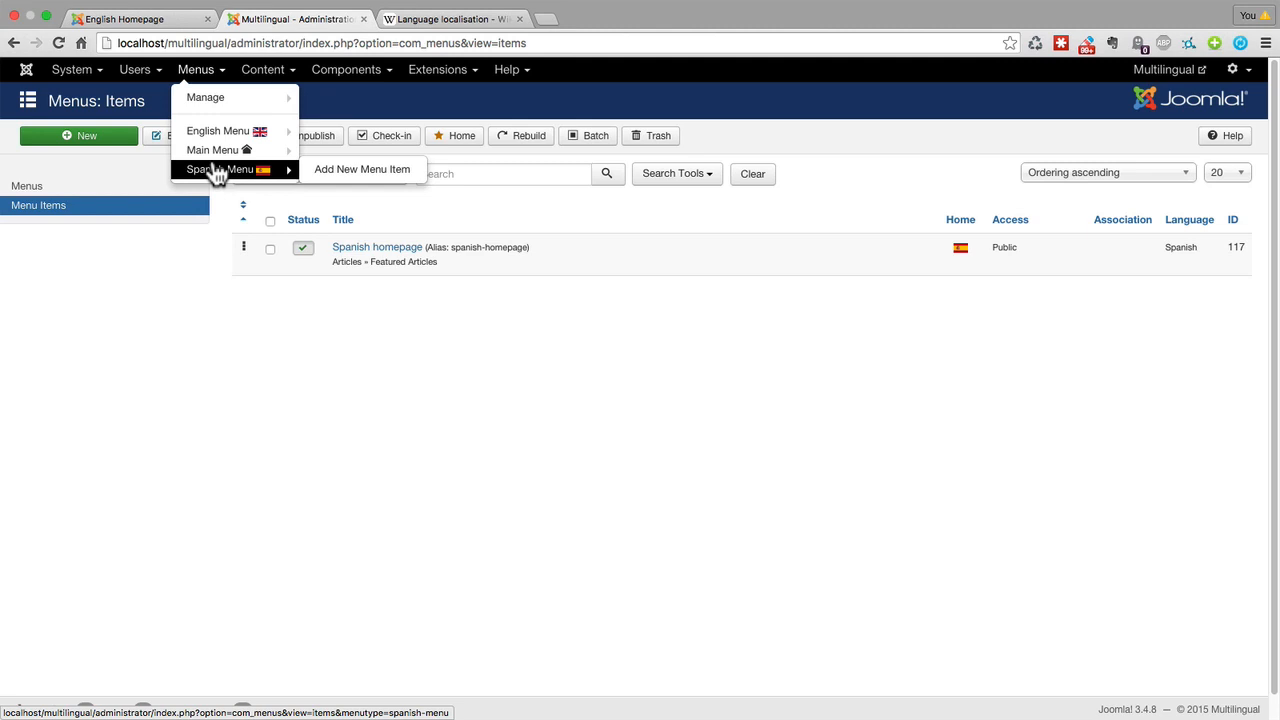
Reload the site's front end, switch it to Spanish and examine the breadcrumb text and the language code in the URL.
left_click(152, 21)
left_click(59, 43)
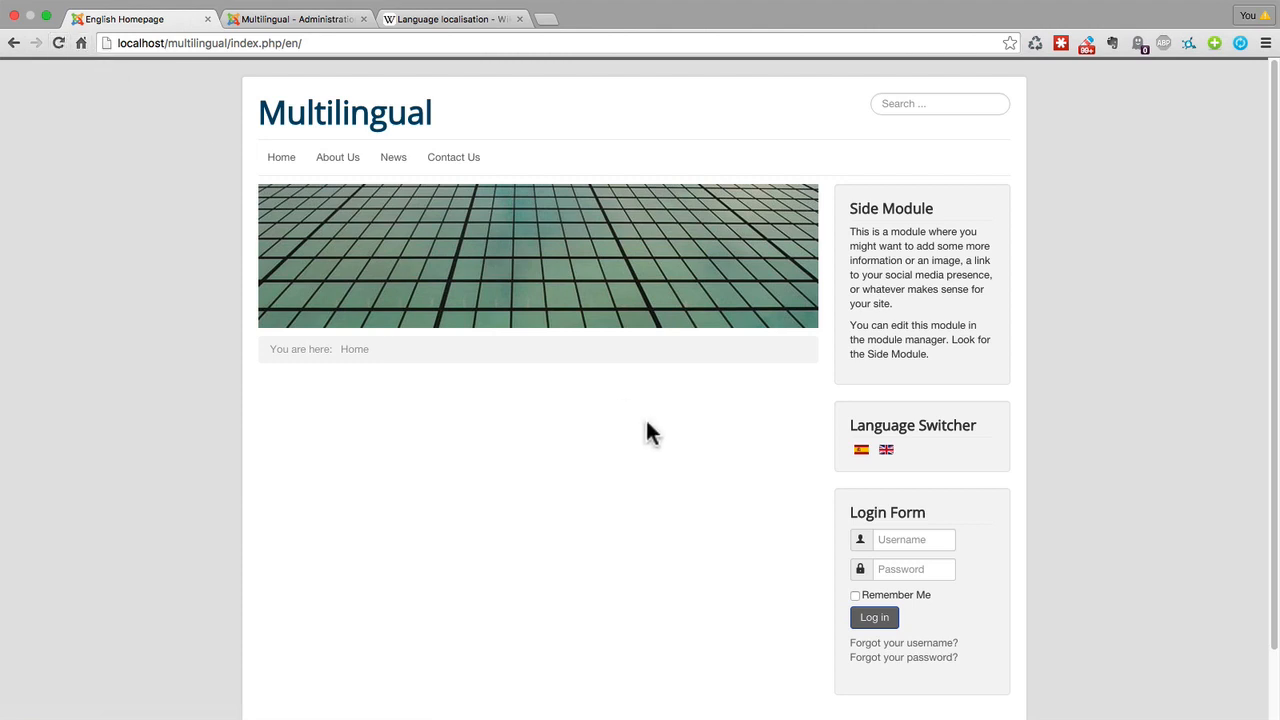
scroll(652, 461, "down", 1)
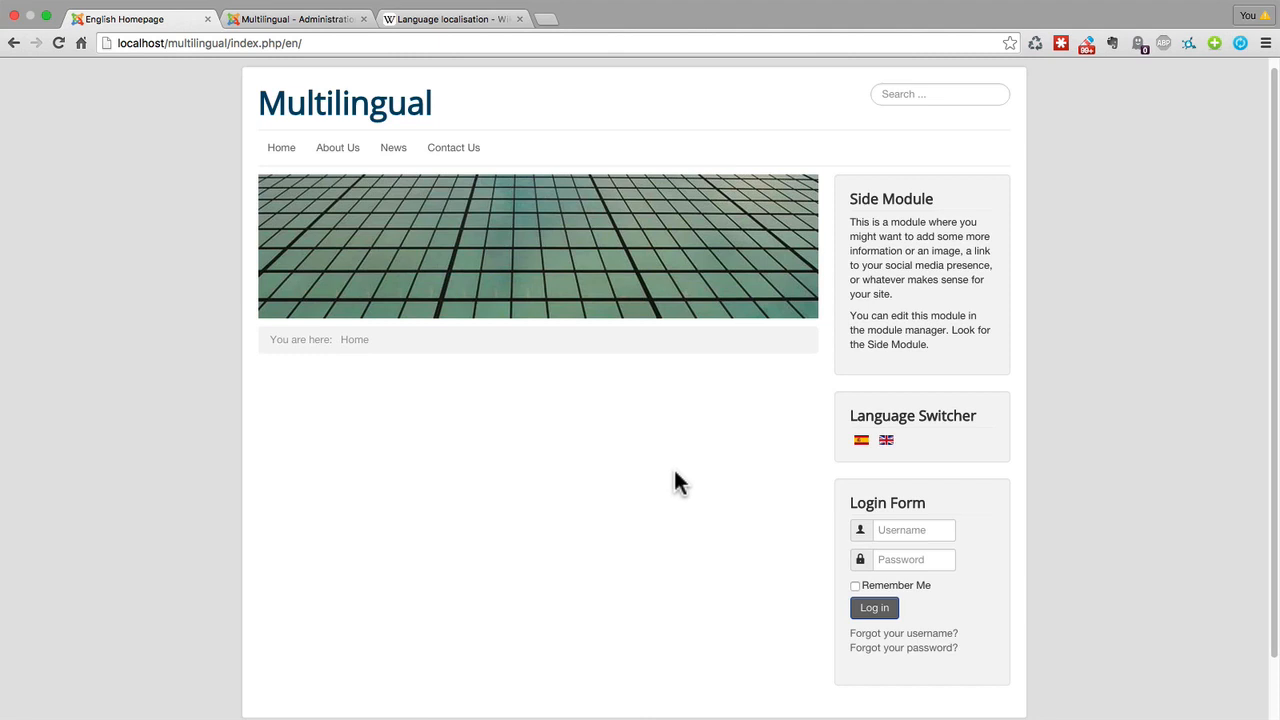
left_click(862, 450)
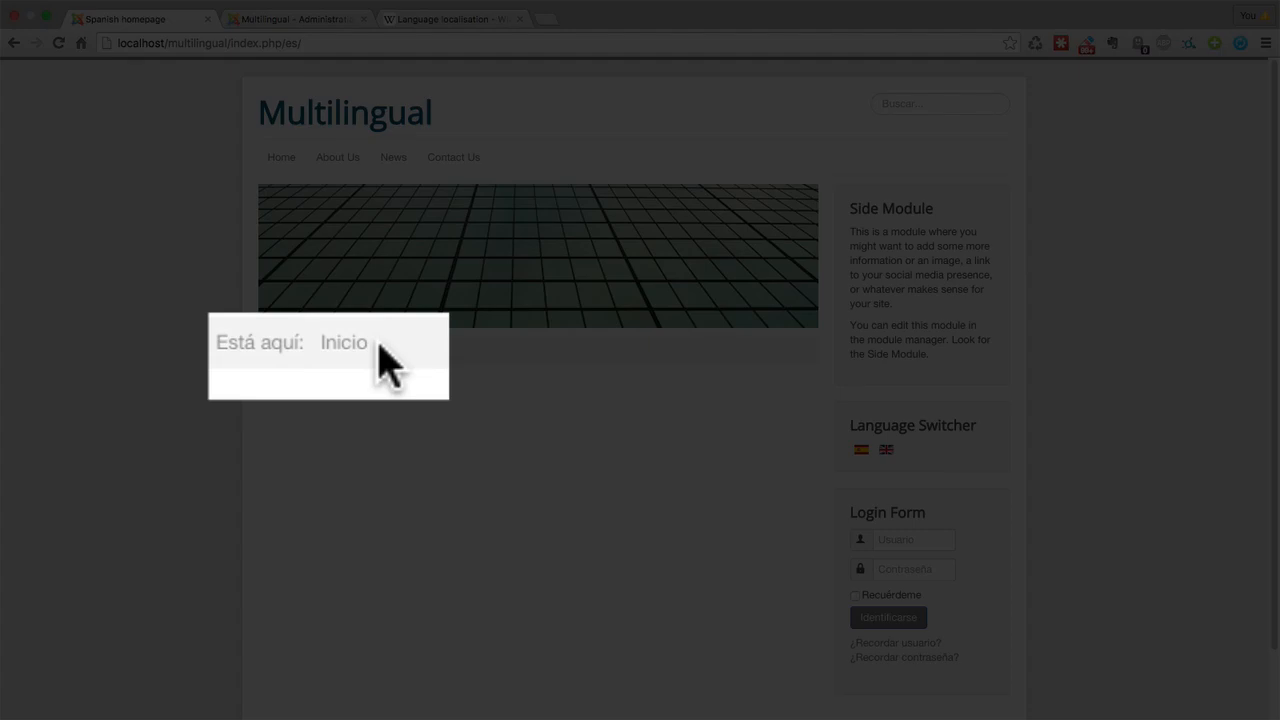
left_click_drag(355, 349, 219, 342)
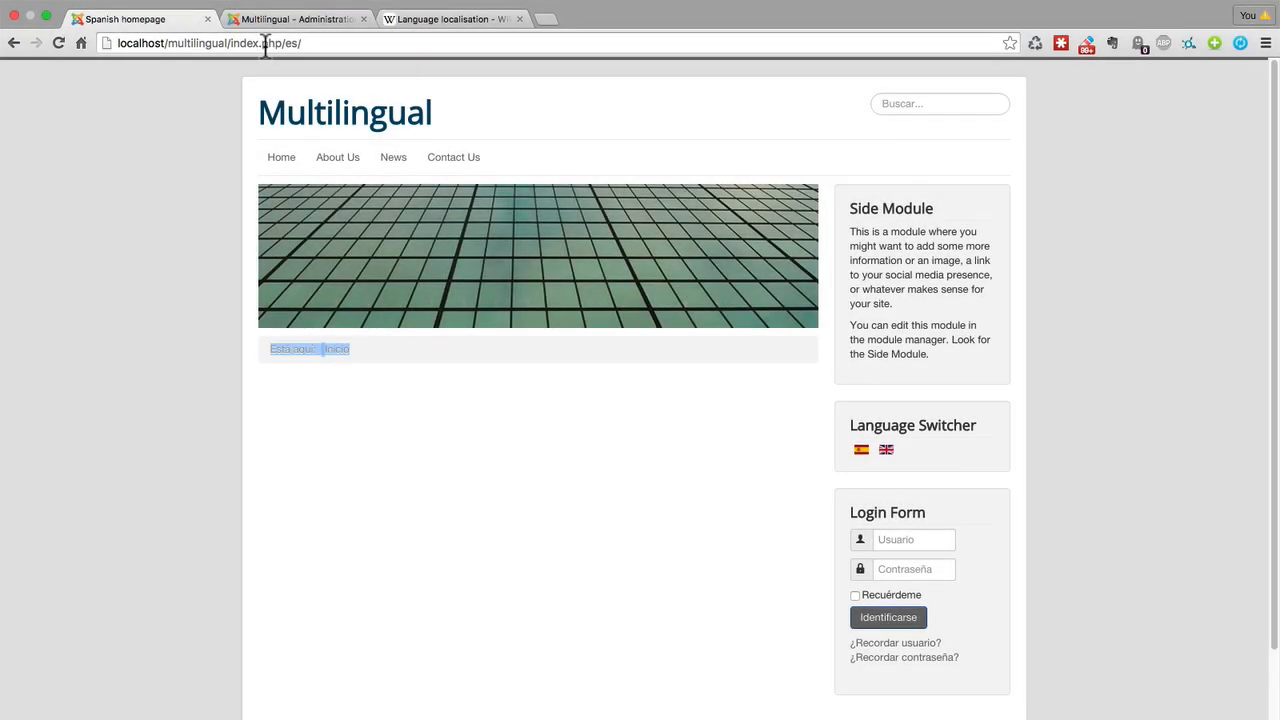
left_click_drag(281, 43, 300, 43)
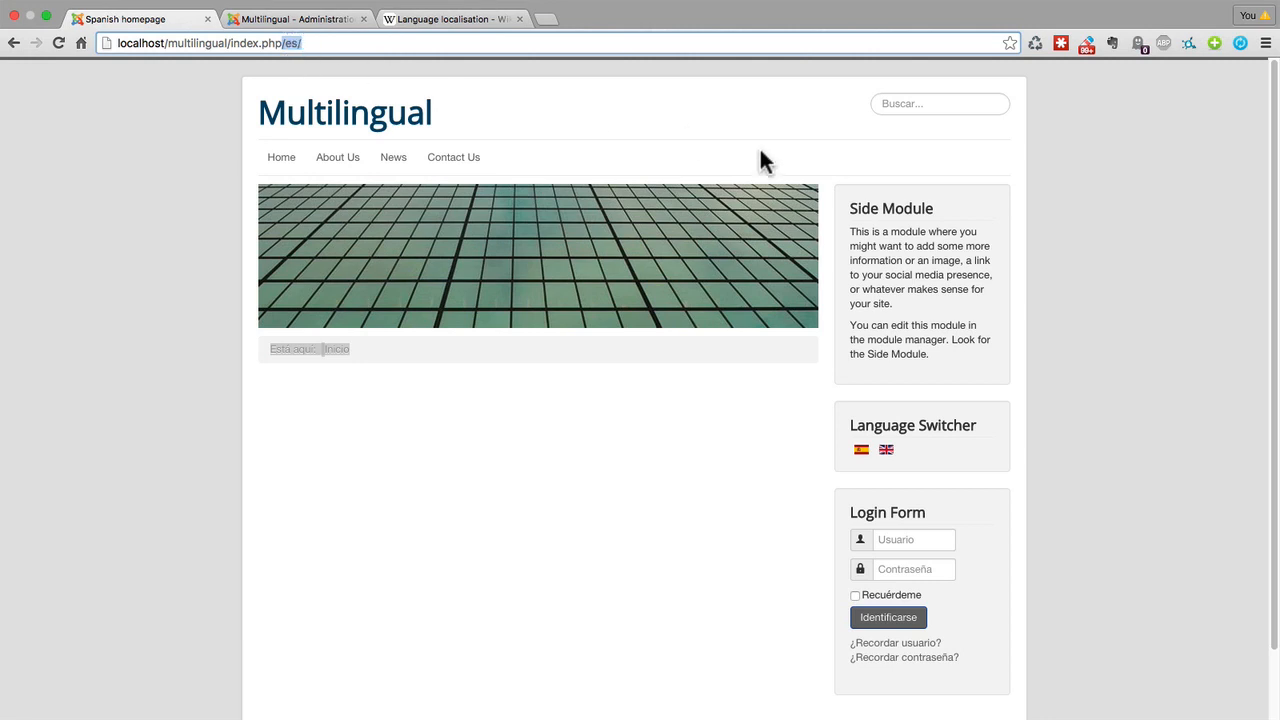
Switch the front end back to English and examine the language code at the end of the URL.
left_click(888, 451)
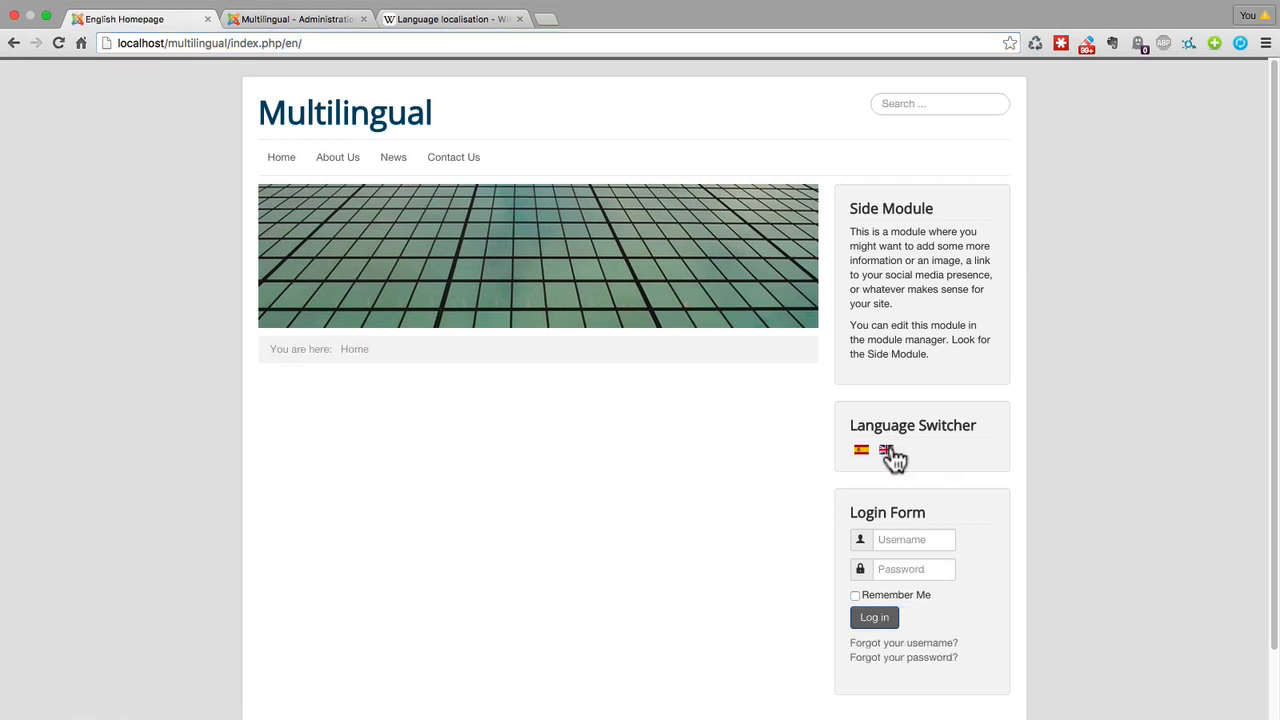
left_click_drag(280, 43, 306, 43)
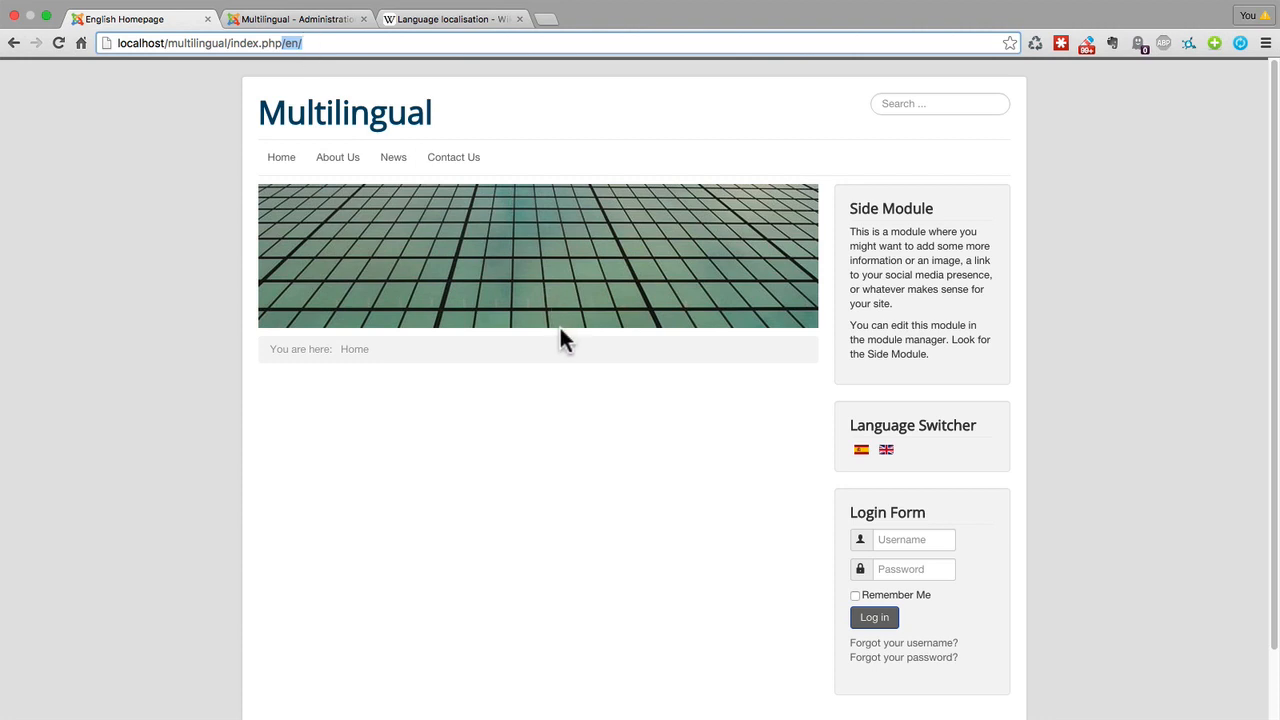
left_click(541, 451)
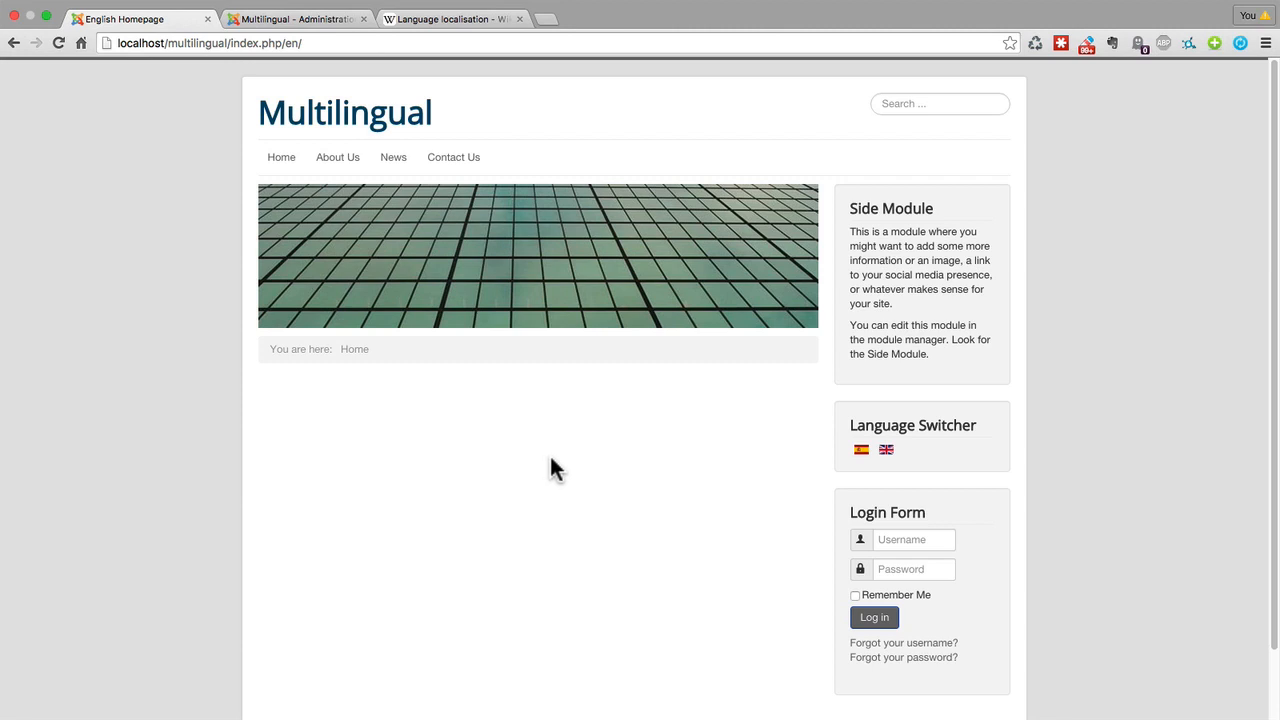
left_click_drag(282, 43, 308, 43)
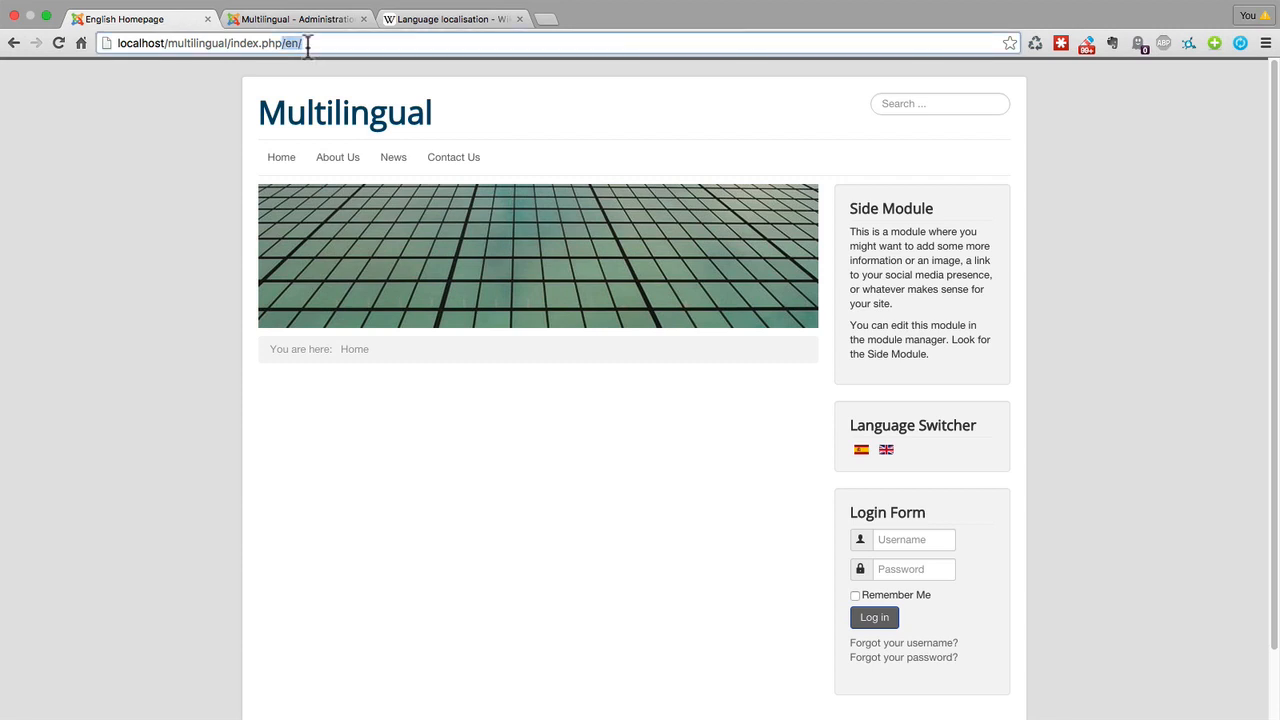
left_click(544, 452)
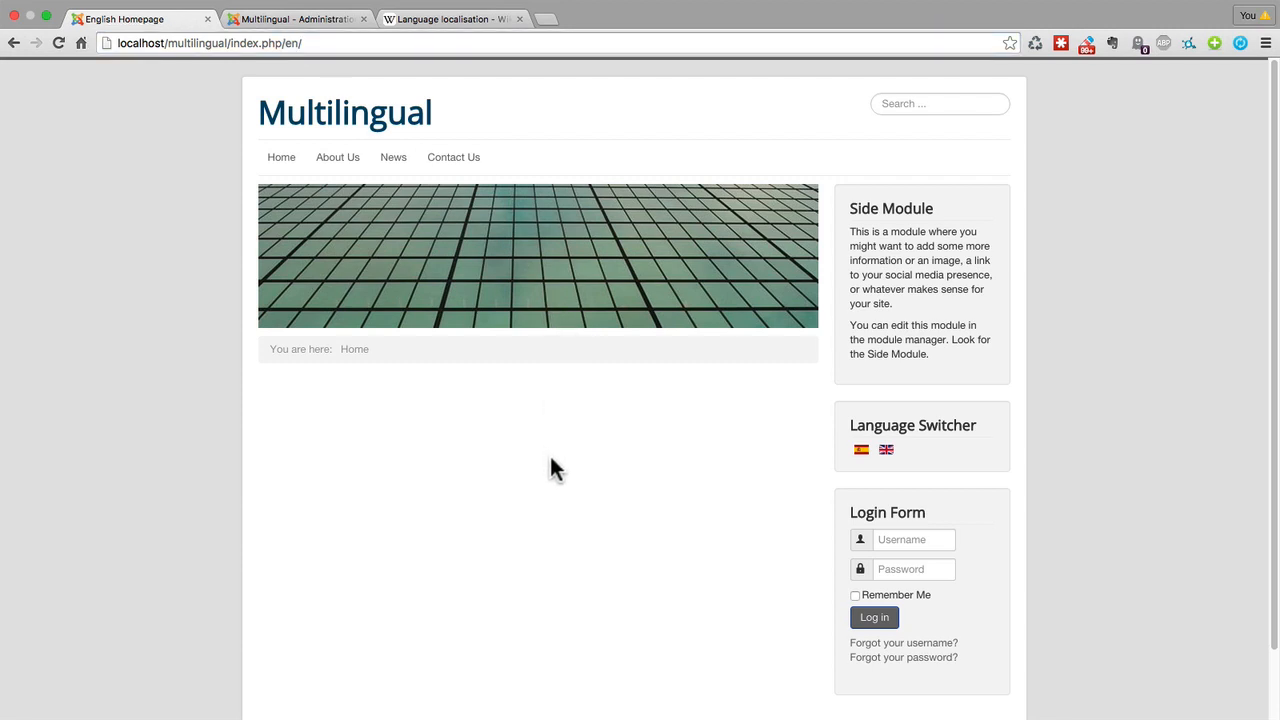